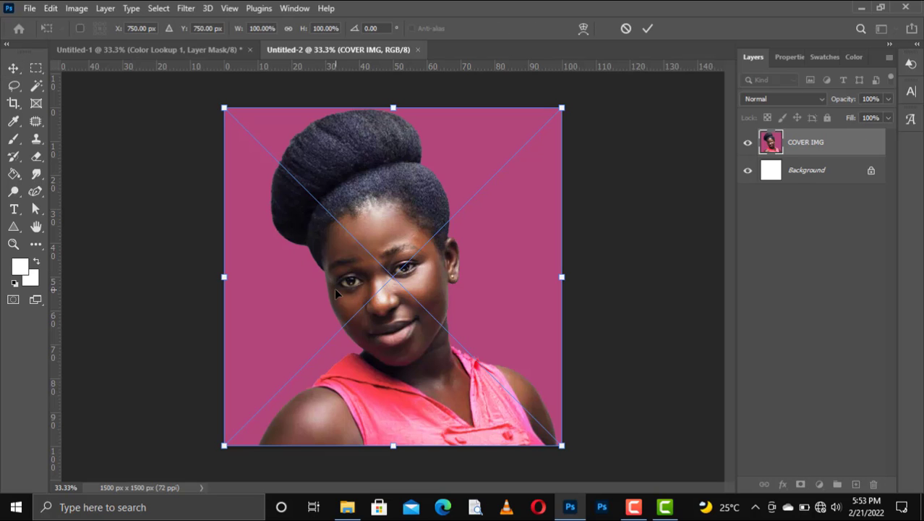
# Commit the placed COVER IMG portrait on the square canvas
pyautogui.press('Return')
pyautogui.rightClick(335, 290)
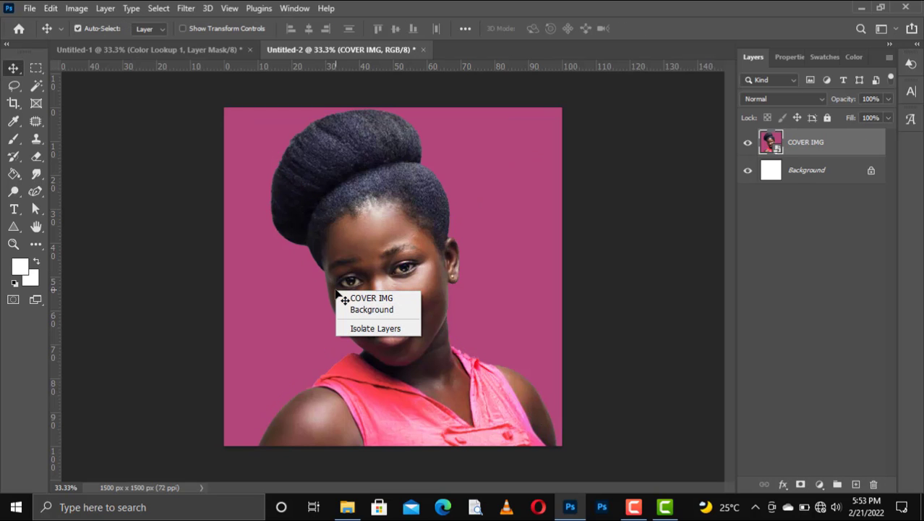
pyautogui.click(297, 269)
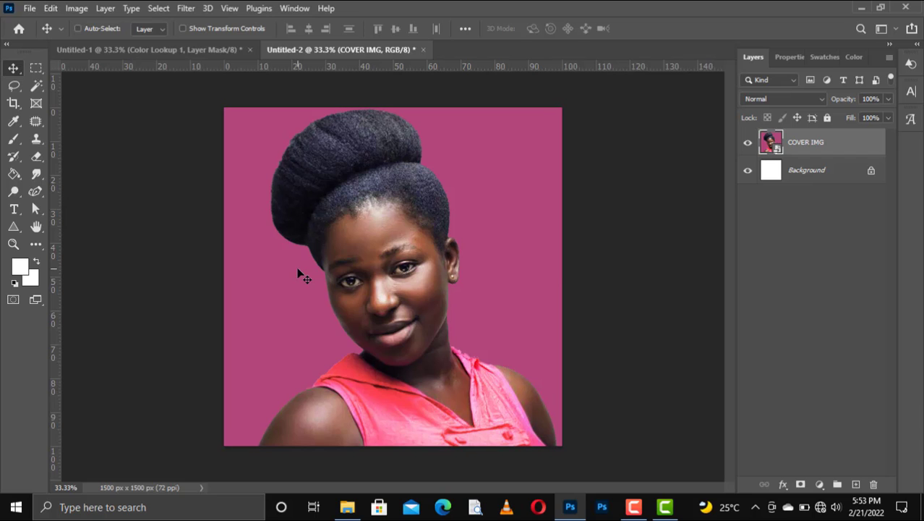
# Flip the COVER IMG portrait horizontally so the woman faces the other way
pyautogui.hotkey('ctrl', 't')
pyautogui.rightClick(297, 273)
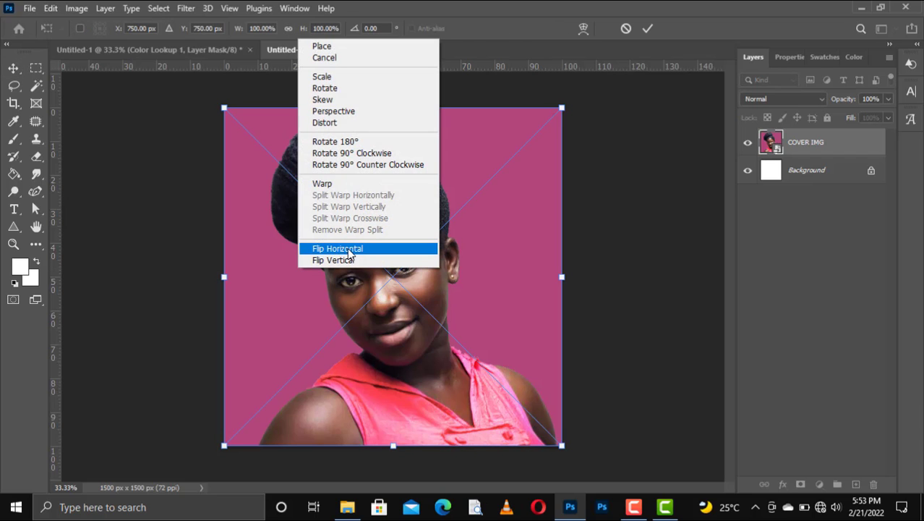
pyautogui.click(346, 247)
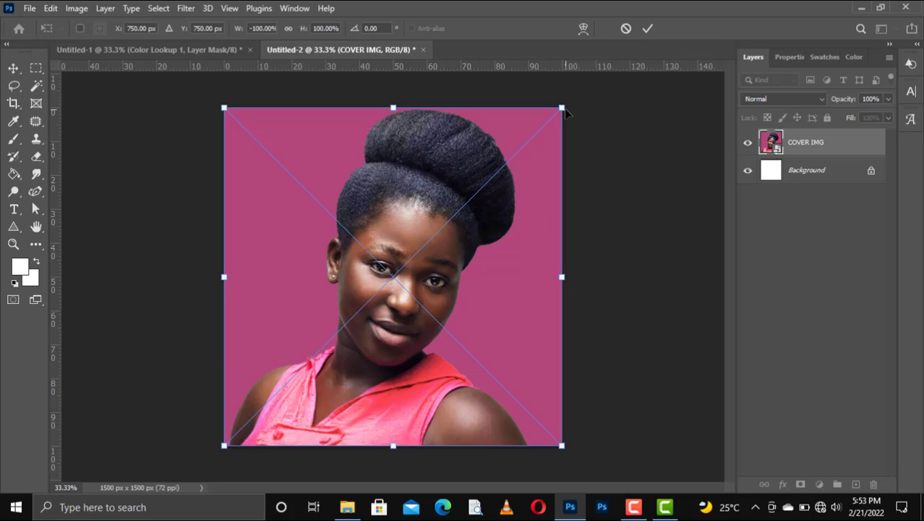
pyautogui.click(647, 31)
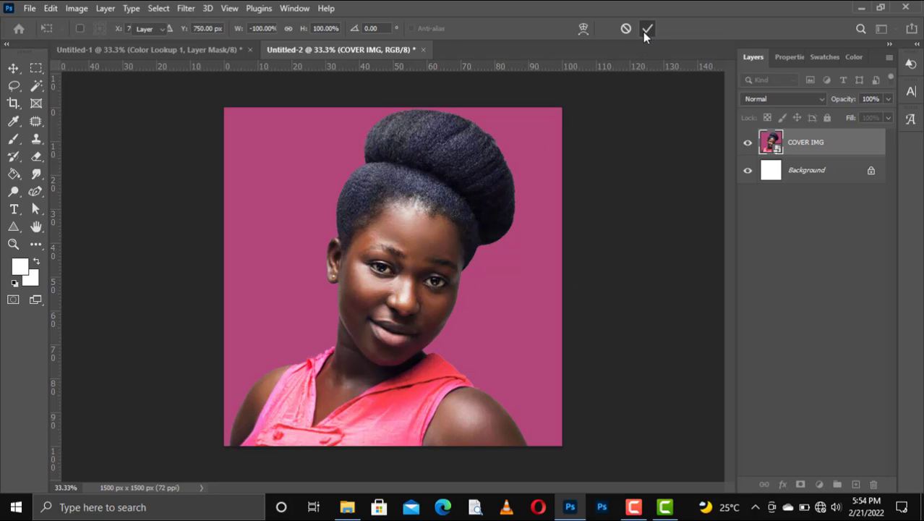
# Draw a white 816 × 1527 px rectangle, Rectangle 1, over the canvas's left half
pyautogui.click(13, 228)
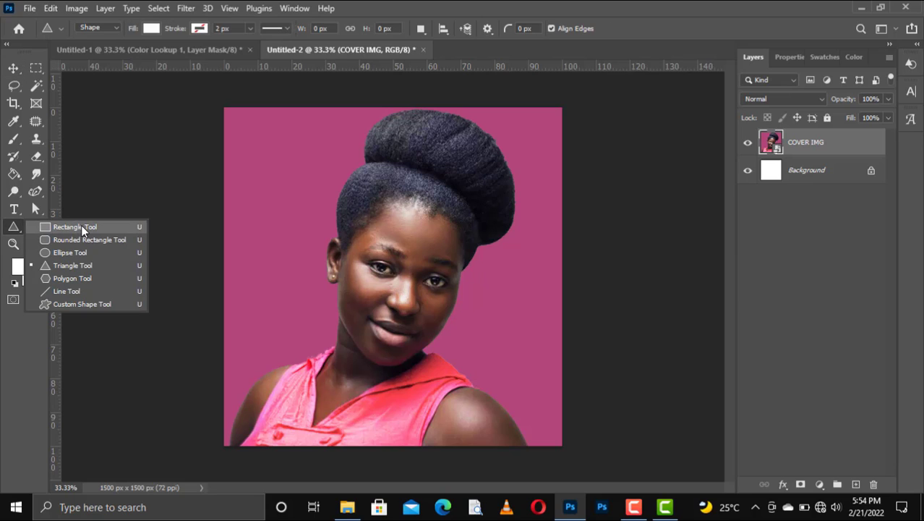
pyautogui.click(75, 226)
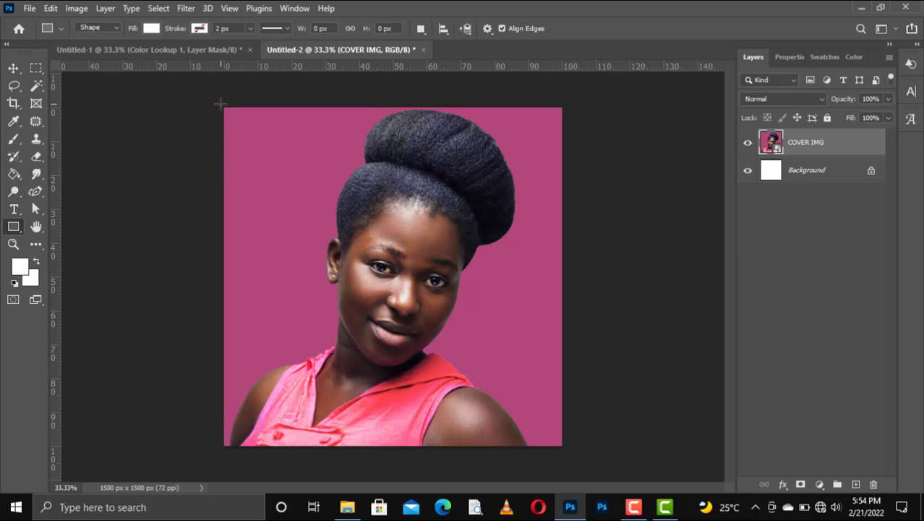
pyautogui.moveTo(277, 229); pyautogui.dragTo(404, 449)
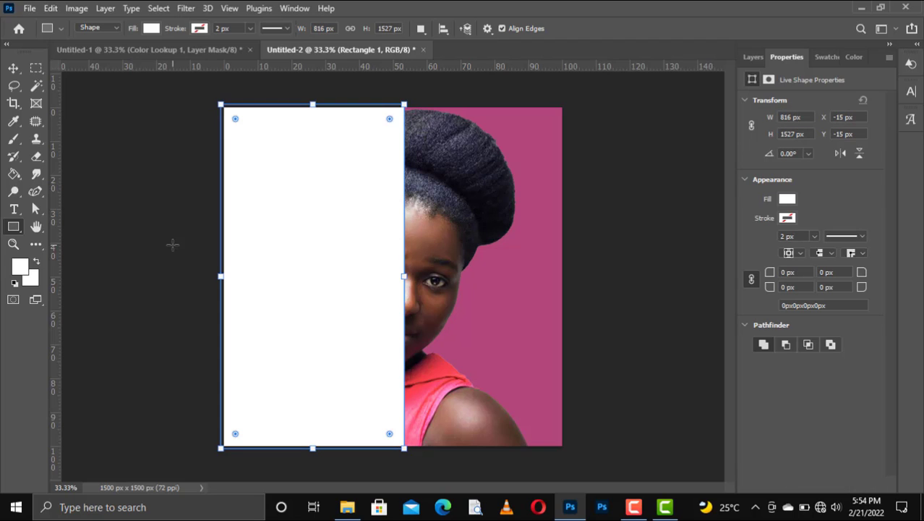
pyautogui.click(12, 69)
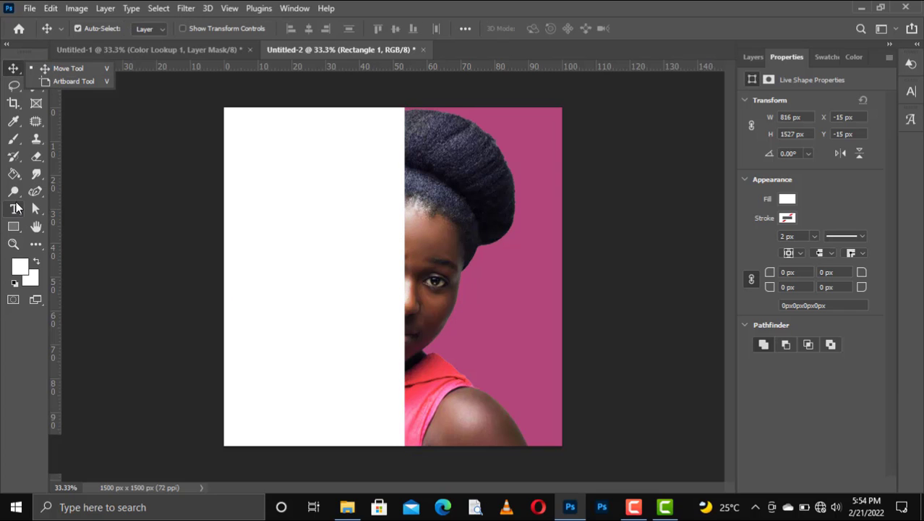
# Type the title WORK HARD GAIN MORE on the poster, one word per line
pyautogui.click(13, 209)
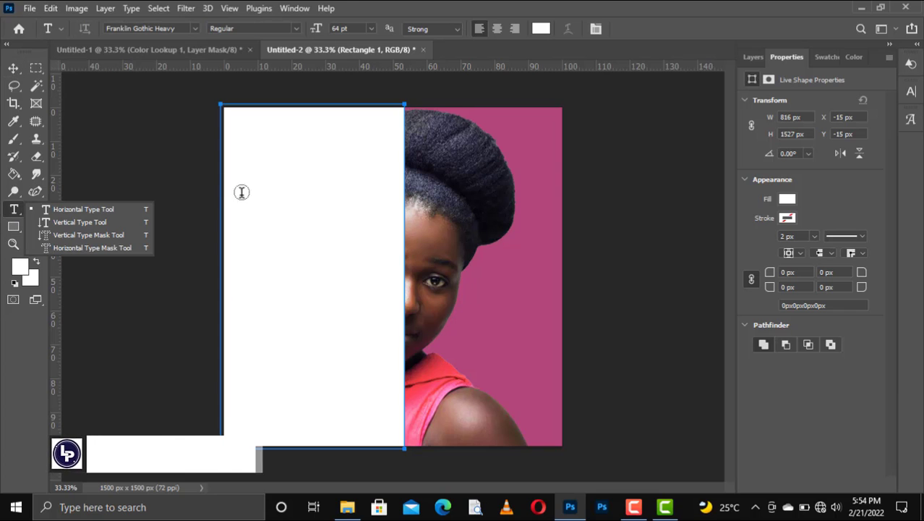
pyautogui.click(436, 216)
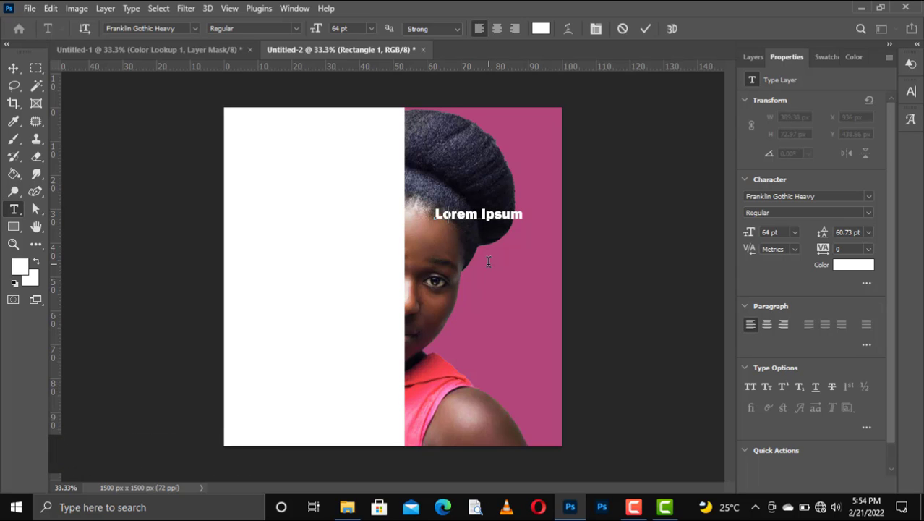
pyautogui.write('WORK')
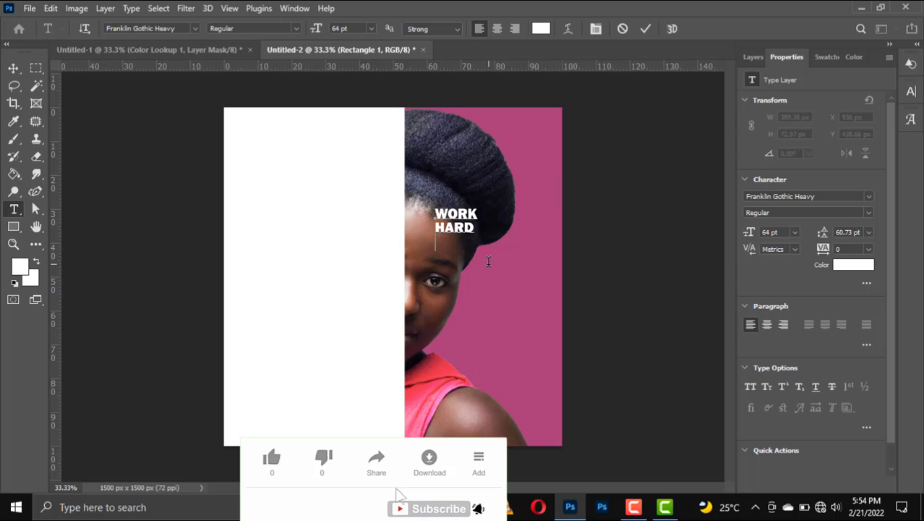
pyautogui.press('Return')
pyautogui.write('TO ')
pyautogui.write('N')
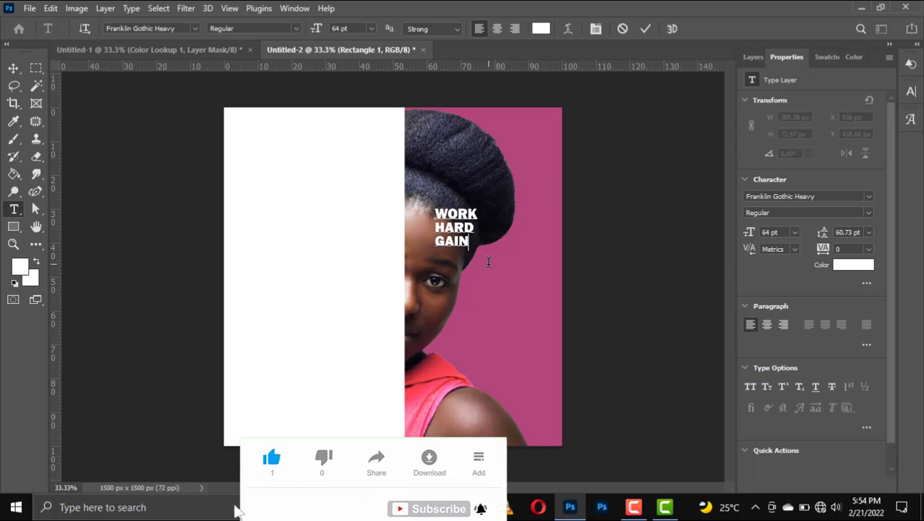
pyautogui.write(' MO')
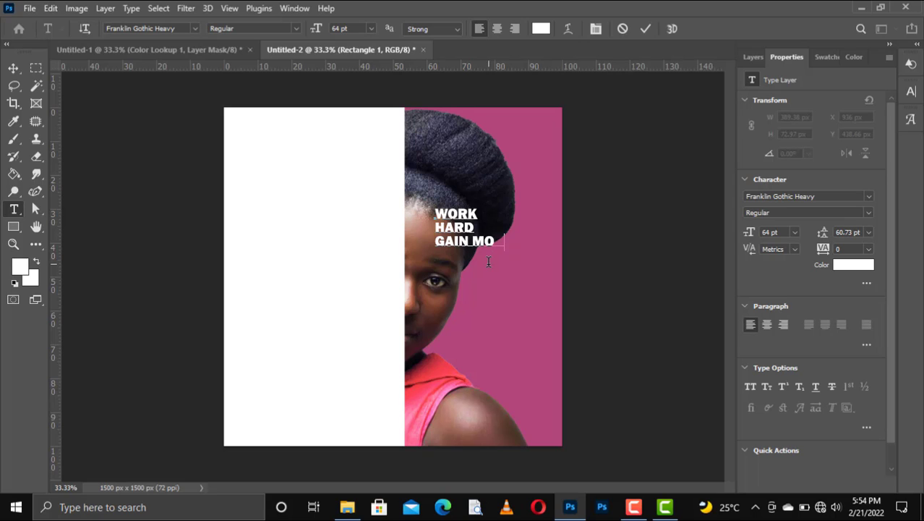
pyautogui.write('RE')
pyautogui.click(474, 241)
pyautogui.press('Return')
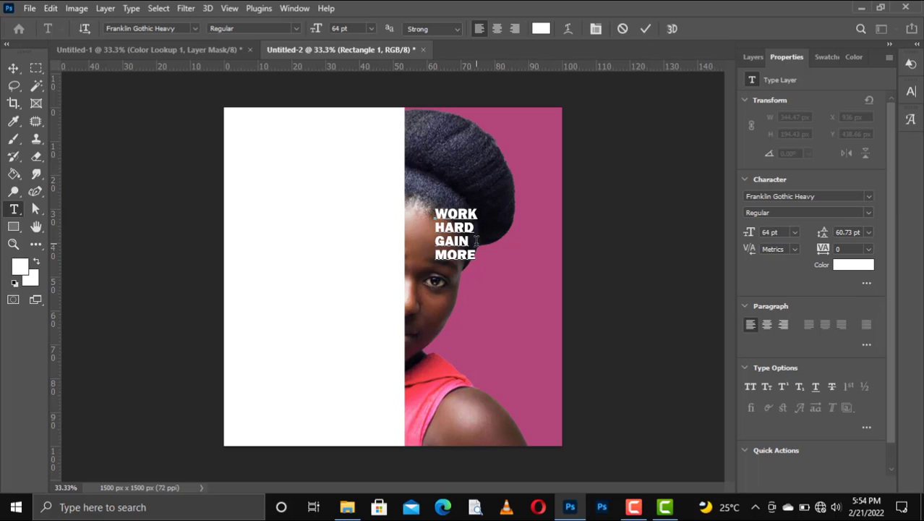
# Select the whole title, adjust its line spacing in the Character panel, and commit it
pyautogui.hotkey('ctrl', 'a')
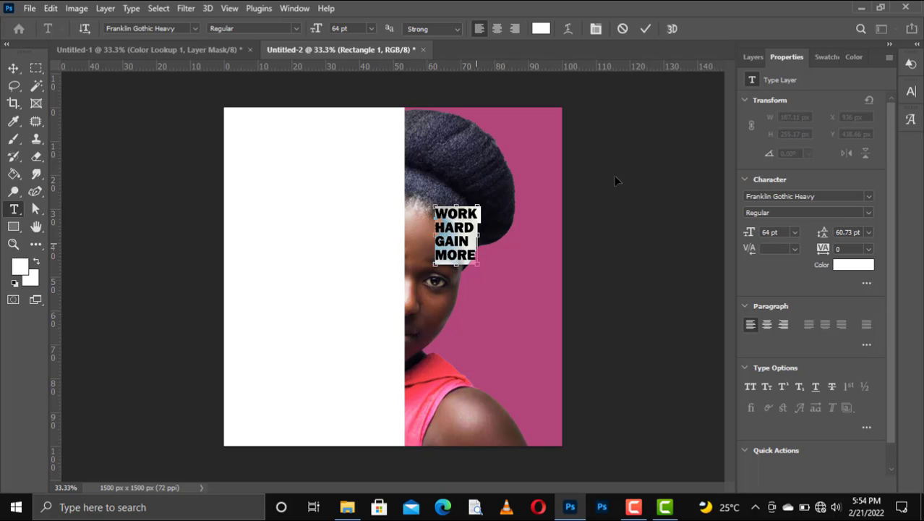
pyautogui.click(752, 57)
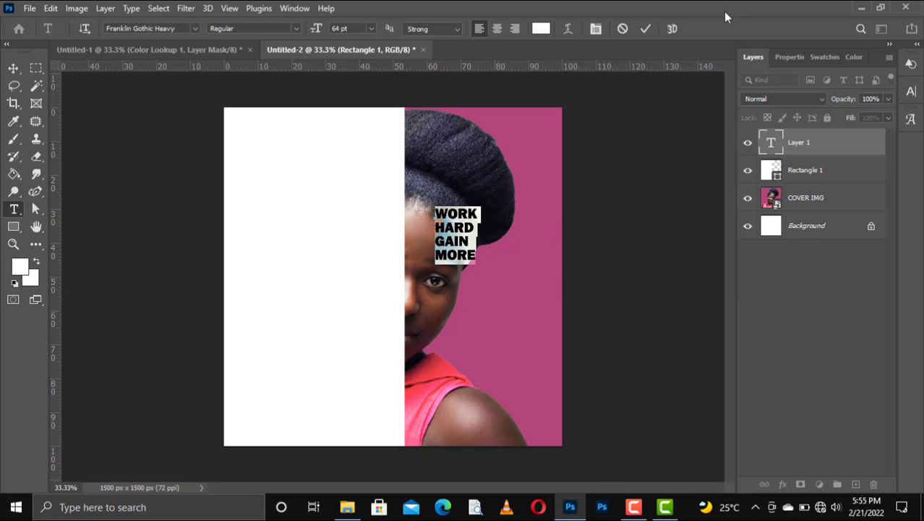
pyautogui.click(786, 58)
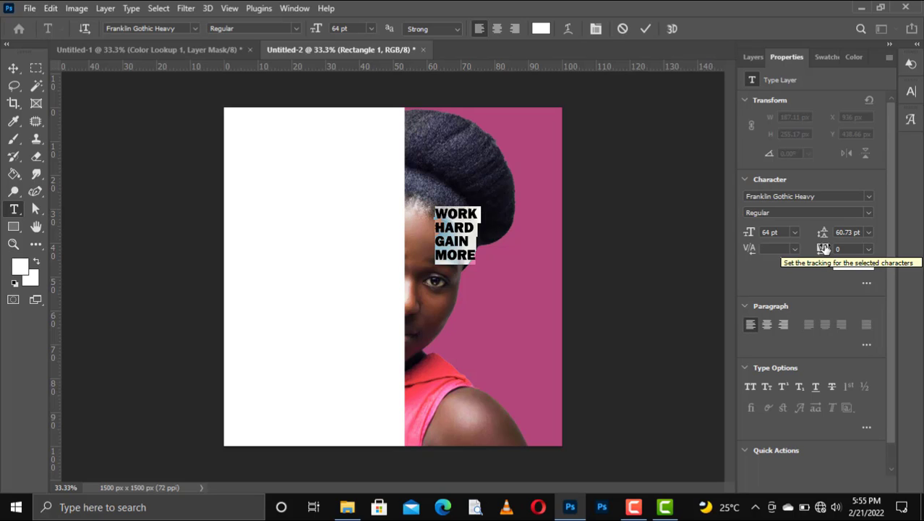
pyautogui.click(866, 232)
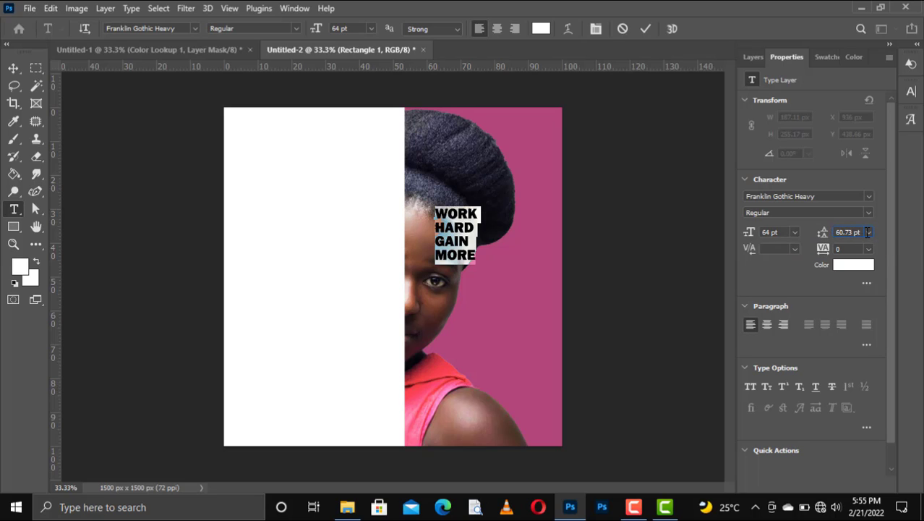
pyautogui.click(646, 29)
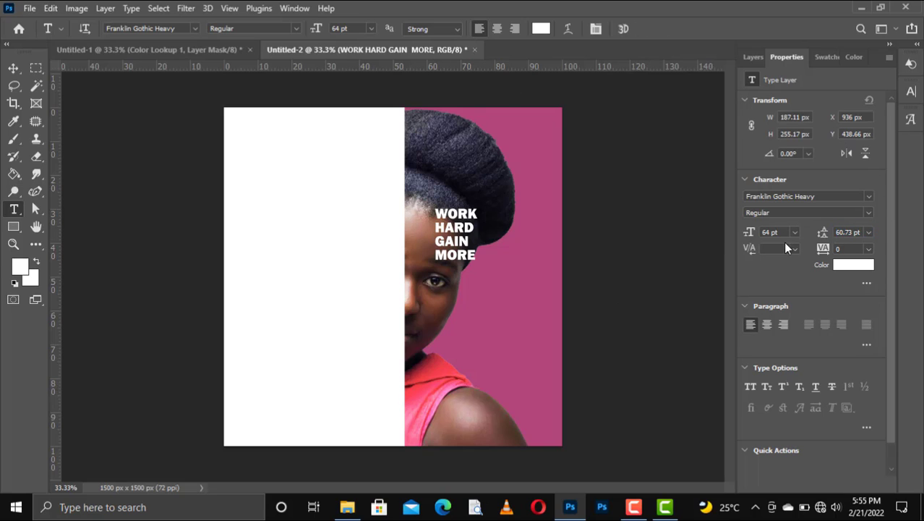
# Color the title pink from the Swatches and move it onto the white left half
pyautogui.click(827, 56)
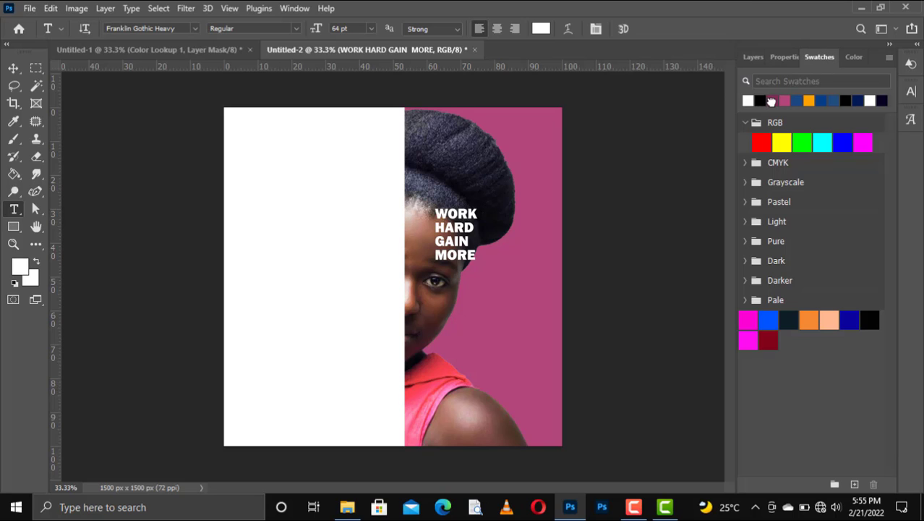
pyautogui.click(771, 102)
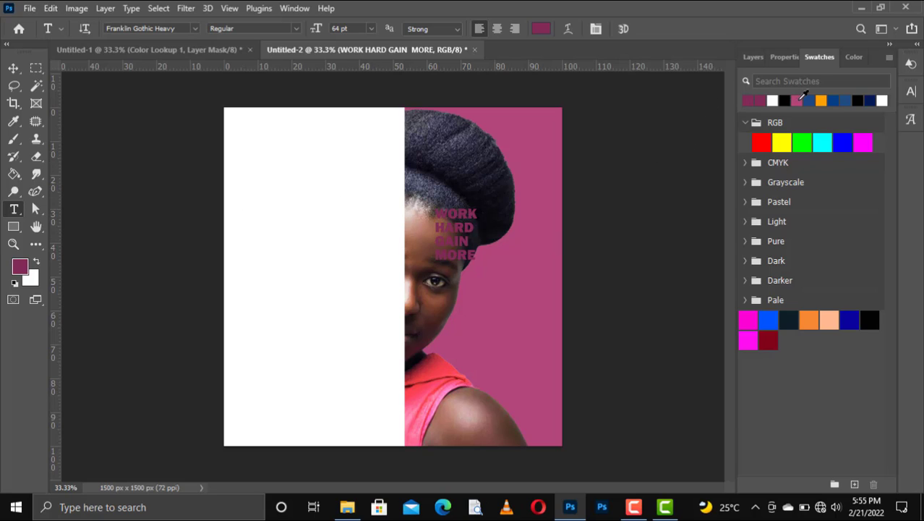
pyautogui.click(798, 99)
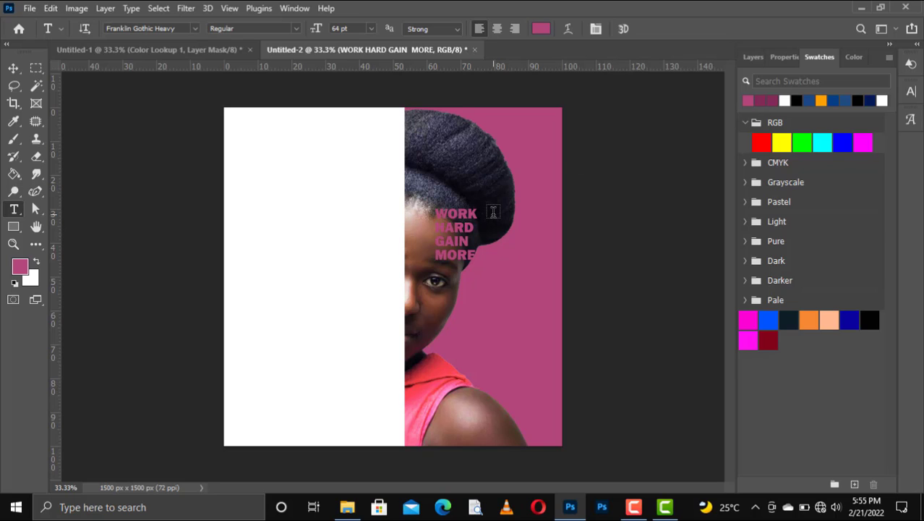
pyautogui.press('v')
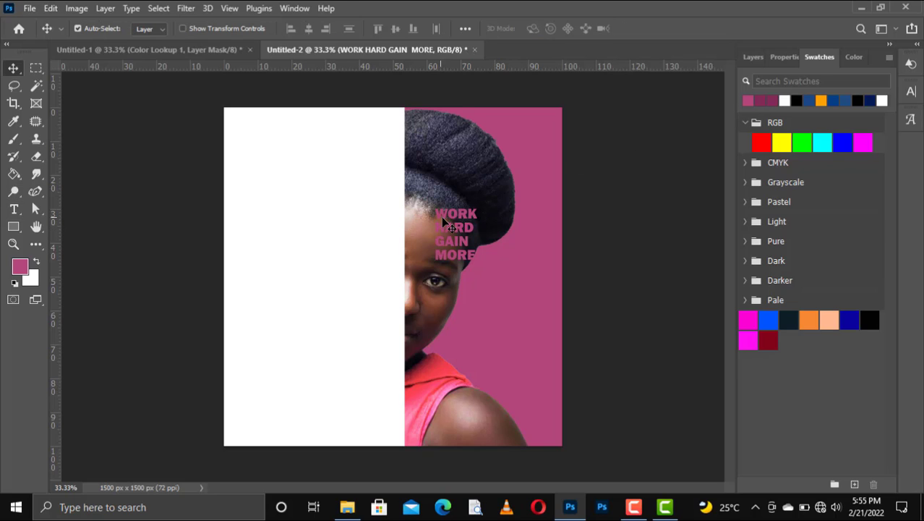
pyautogui.moveTo(455, 221); pyautogui.dragTo(308, 217)
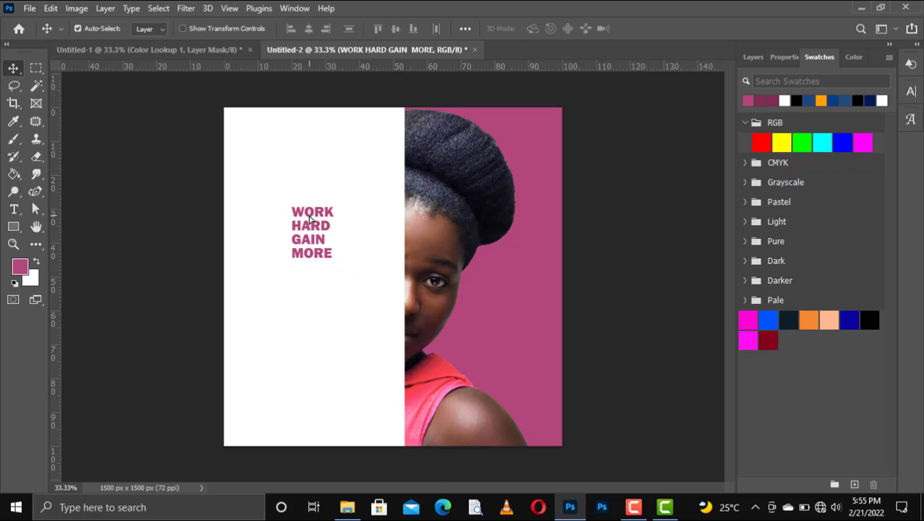
# Enlarge the title and stretch it taller to fill the white left half
pyautogui.hotkey('ctrl', 't')
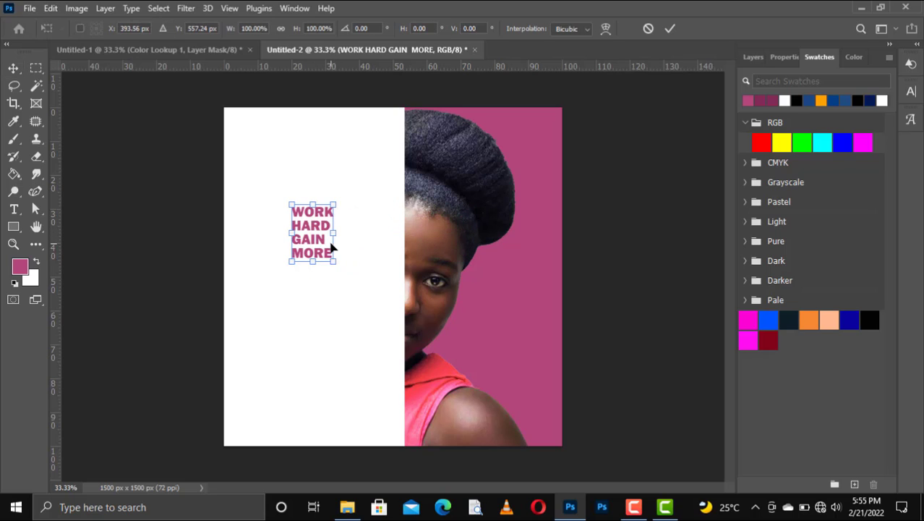
pyautogui.moveTo(333, 263); pyautogui.dragTo(434, 368)
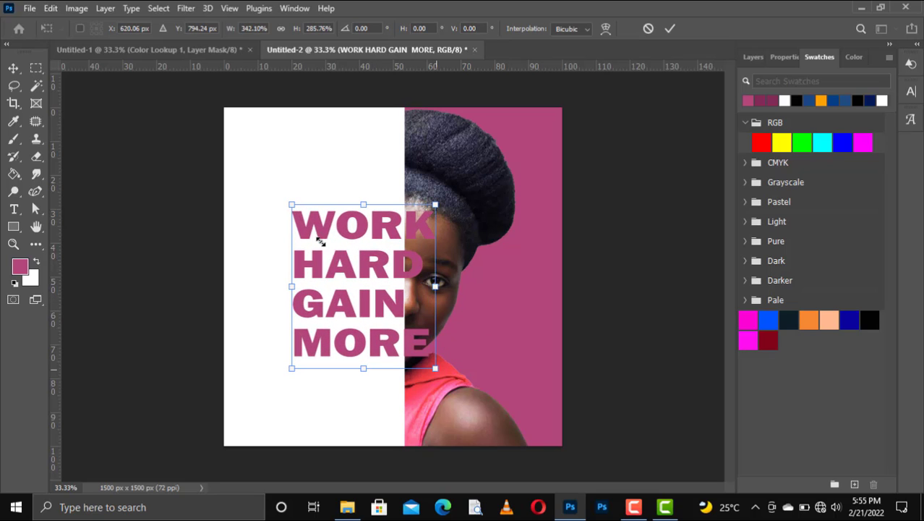
pyautogui.moveTo(329, 259); pyautogui.dragTo(297, 226)
pyautogui.moveTo(330, 335); pyautogui.dragTo(351, 363)
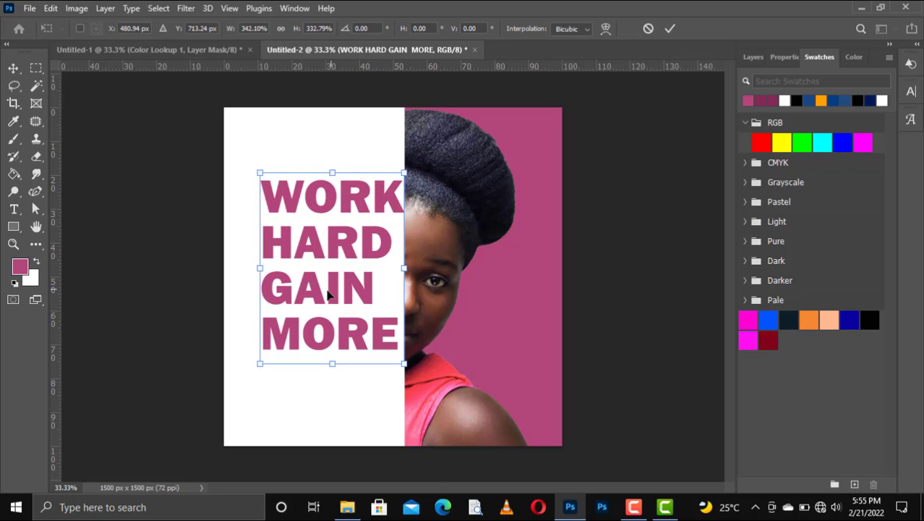
pyautogui.moveTo(327, 293); pyautogui.dragTo(316, 293)
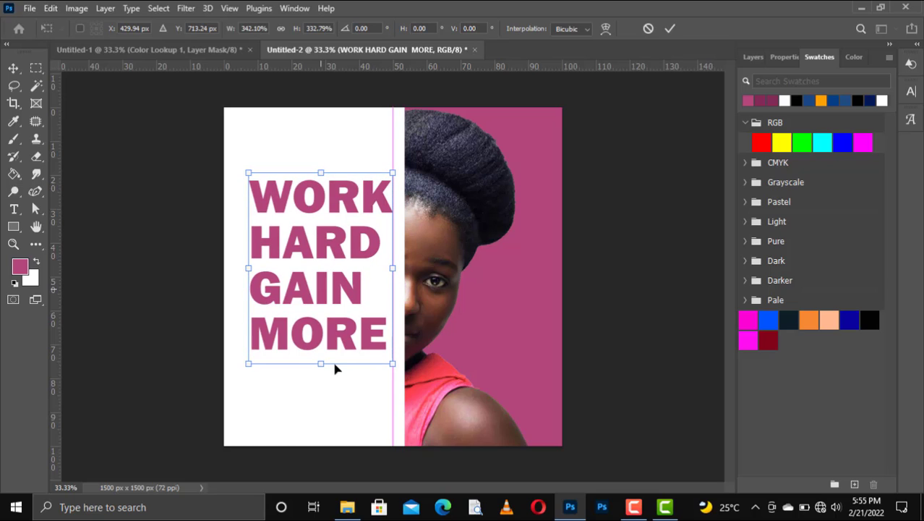
pyautogui.moveTo(322, 364); pyautogui.dragTo(342, 369)
pyautogui.press('Return')
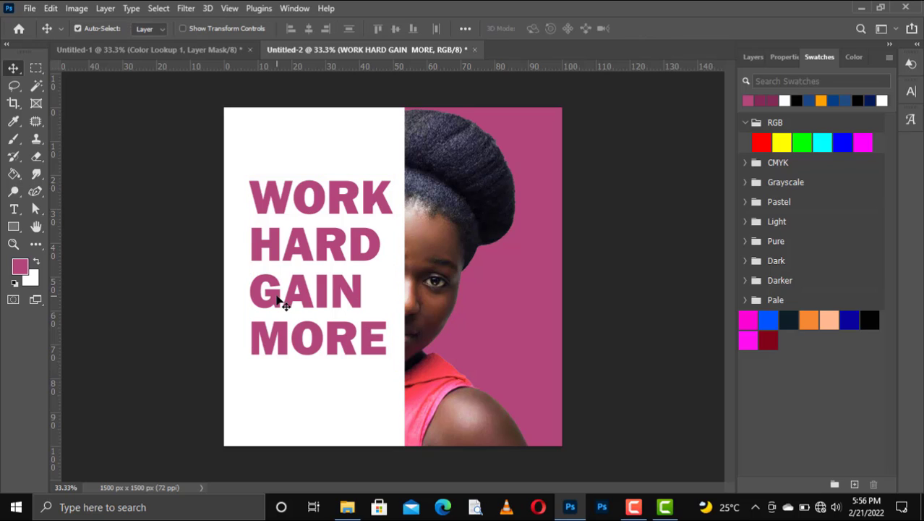
# Nudge the title a few pixels right and down, snug against the portrait's edge
pyautogui.press('Right')
pyautogui.press('Right')
pyautogui.press('Right')
pyautogui.press('Right')
pyautogui.press('Right')
pyautogui.press('Right')
pyautogui.press('Right')
pyautogui.press('Right')
pyautogui.press('Right')
pyautogui.press('Right')
pyautogui.press('Right')
pyautogui.press('Right')
pyautogui.press('Right')
pyautogui.press('Right')
pyautogui.press('Right')
pyautogui.press('Right')
pyautogui.press('Right')
pyautogui.press('Right')
pyautogui.press('Right')
pyautogui.press('Right')
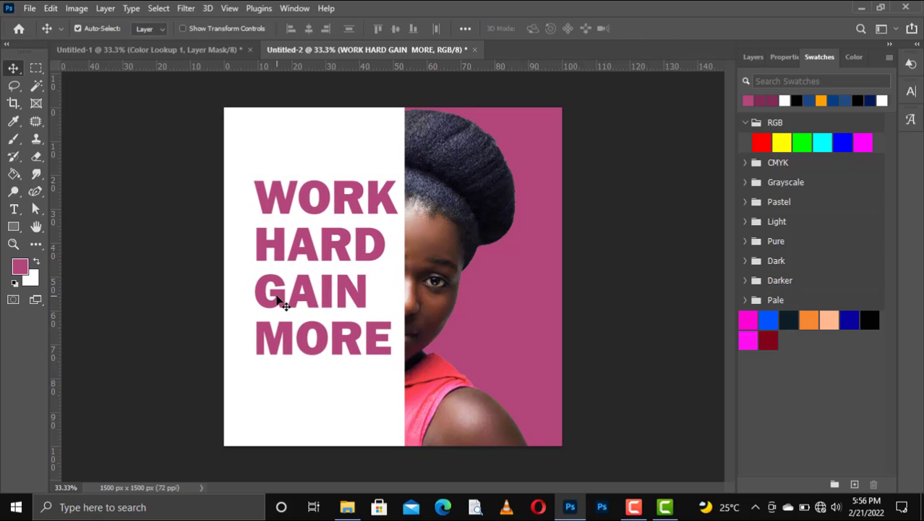
pyautogui.press('Down')
pyautogui.press('Down')
pyautogui.press('Down')
pyautogui.press('Down')
pyautogui.press('Down')
pyautogui.press('Down')
pyautogui.press('Down')
pyautogui.press('Down')
pyautogui.press('Down')
pyautogui.press('Down')
pyautogui.press('Down')
pyautogui.press('Down')
pyautogui.press('Left')
pyautogui.press('Left')
pyautogui.press('Left')
pyautogui.press('Left')
pyautogui.press('Left')
pyautogui.press('Left')
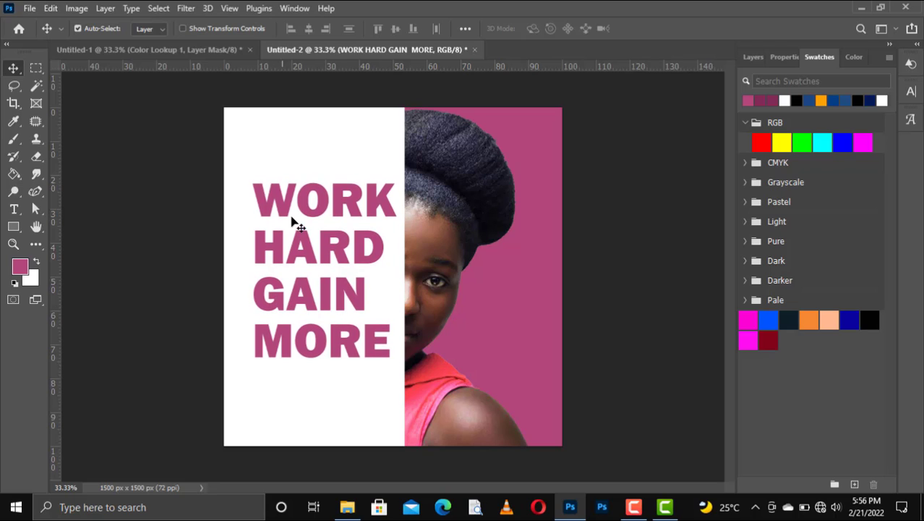
pyautogui.moveTo(329, 205); pyautogui.dragTo(330, 215)
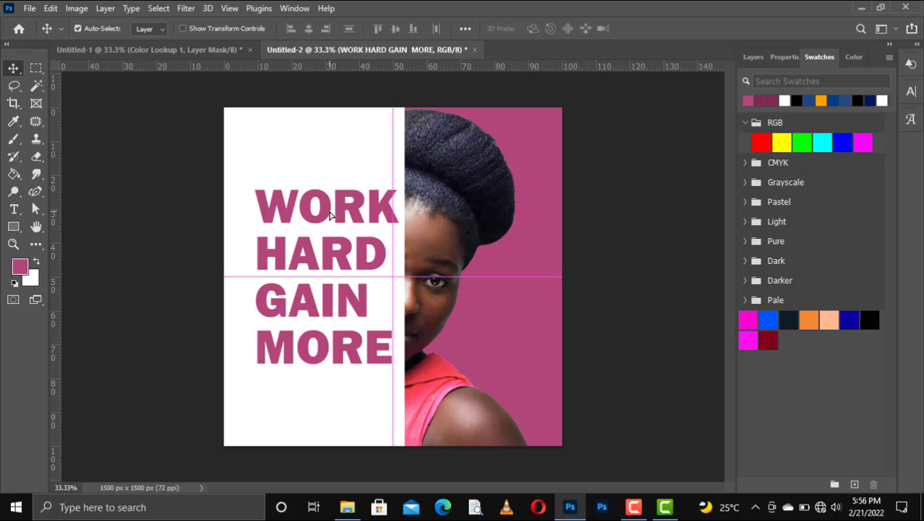
pyautogui.press('Right')
pyautogui.press('Right')
pyautogui.press('Right')
pyautogui.press('Right')
pyautogui.press('Right')
pyautogui.press('Right')
pyautogui.press('Right')
pyautogui.press('Right')
pyautogui.press('Right')
pyautogui.press('Right')
pyautogui.press('Right')
pyautogui.press('Right')
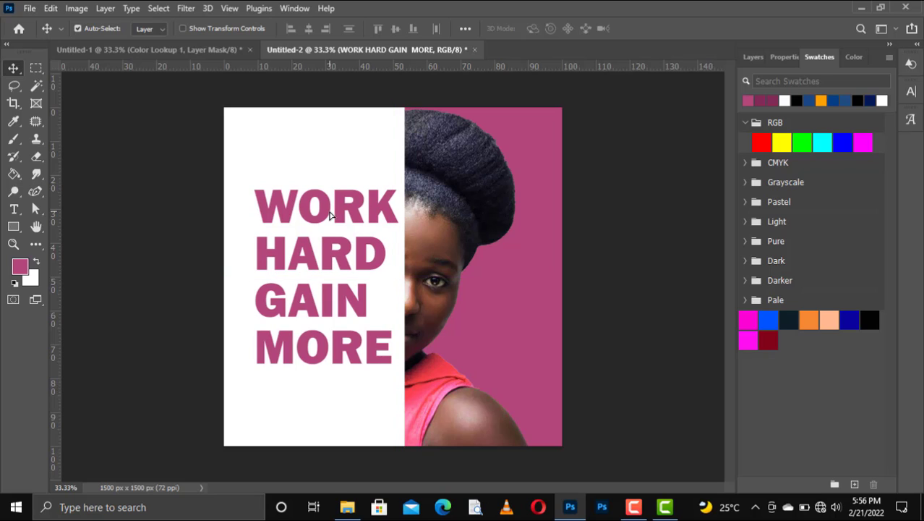
pyautogui.press('Down')
pyautogui.press('Down')
pyautogui.press('Down')
pyautogui.press('Down')
pyautogui.press('Down')
pyautogui.press('Down')
pyautogui.press('Down')
pyautogui.press('Down')
pyautogui.press('Down')
pyautogui.press('Down')
pyautogui.press('Down')
pyautogui.press('Down')
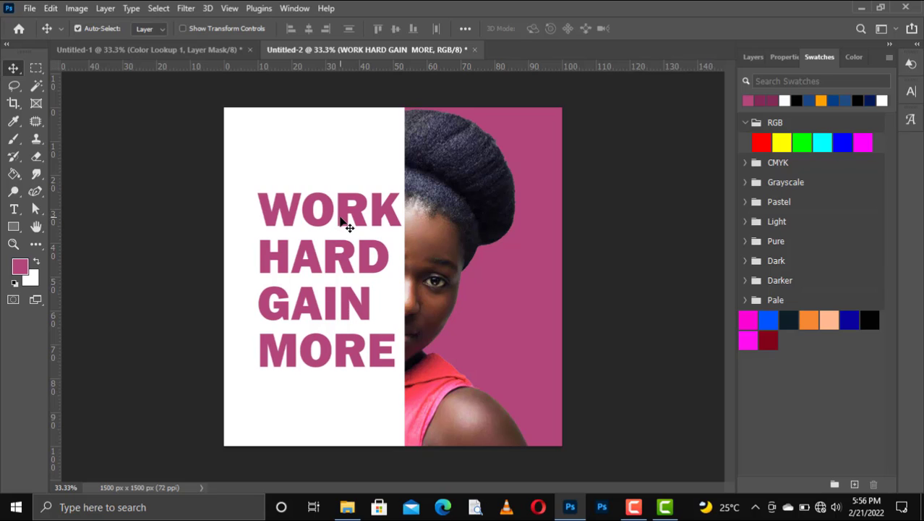
pyautogui.press('Down')
pyautogui.press('Down')
pyautogui.press('Down')
pyautogui.press('Down')
pyautogui.press('Down')
pyautogui.press('Down')
pyautogui.press('Down')
pyautogui.press('Down')
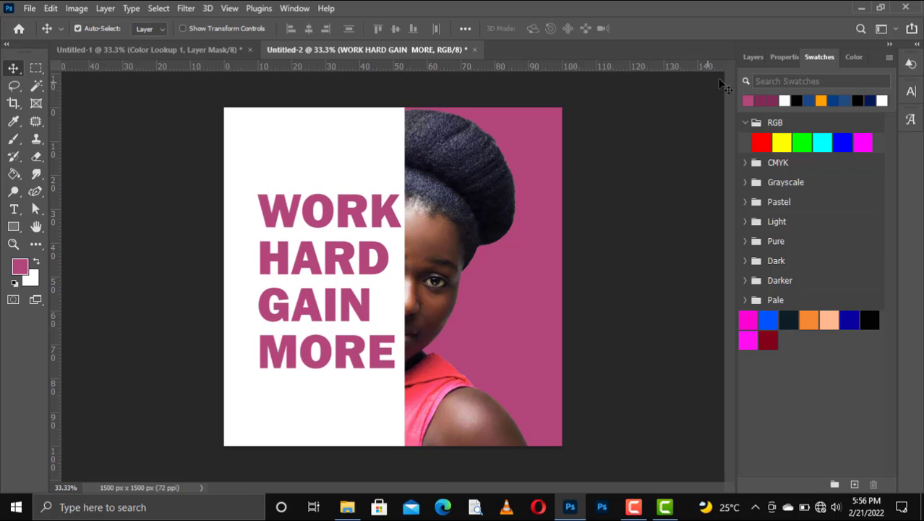
pyautogui.click(754, 58)
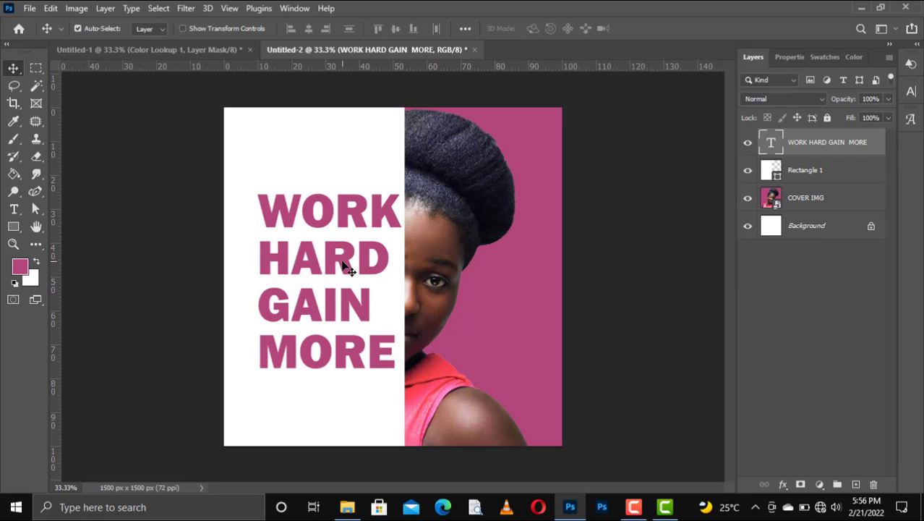
# Duplicate COVER IMG above the title and clip it so the portrait shows through the letters
pyautogui.moveTo(343, 262); pyautogui.dragTo(345, 269)
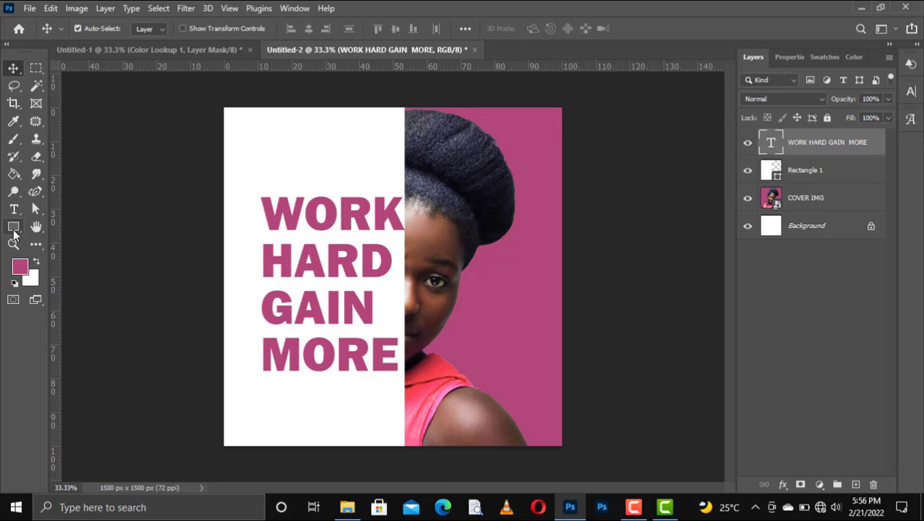
pyautogui.click(808, 203)
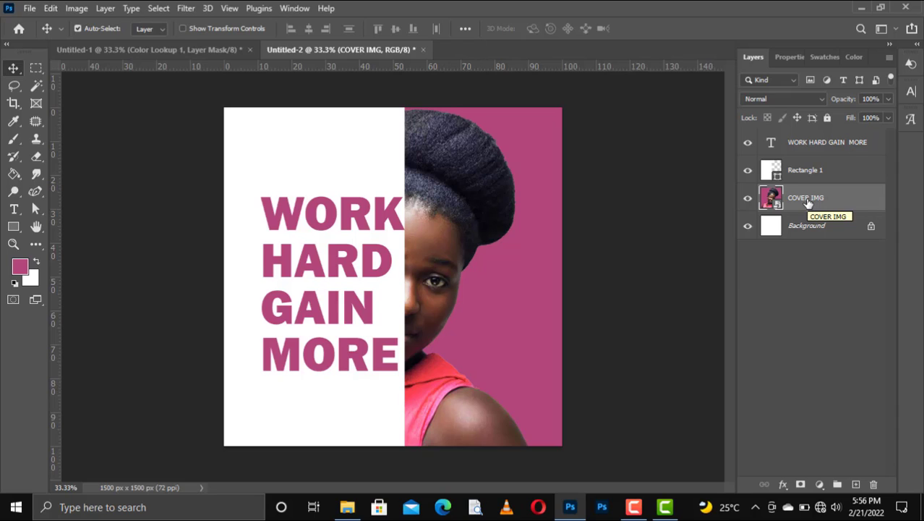
pyautogui.moveTo(807, 204); pyautogui.dragTo(857, 484)
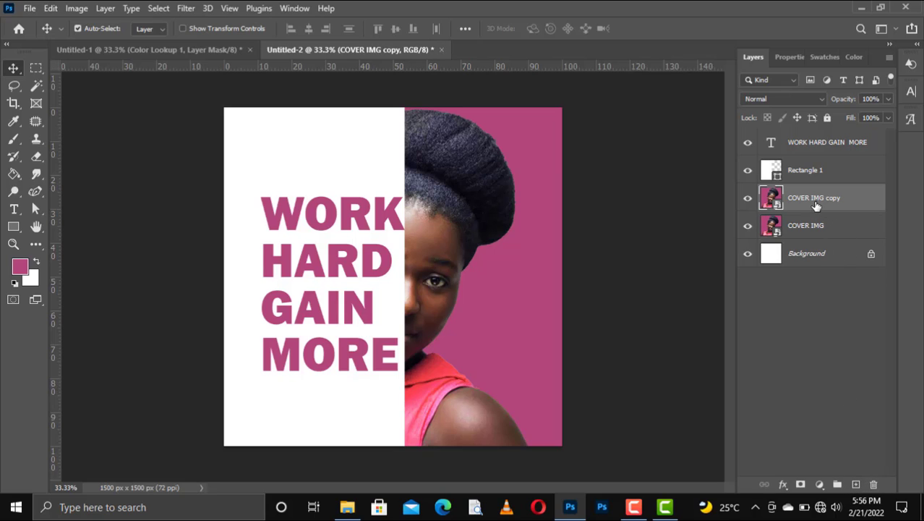
pyautogui.moveTo(813, 204); pyautogui.dragTo(790, 141)
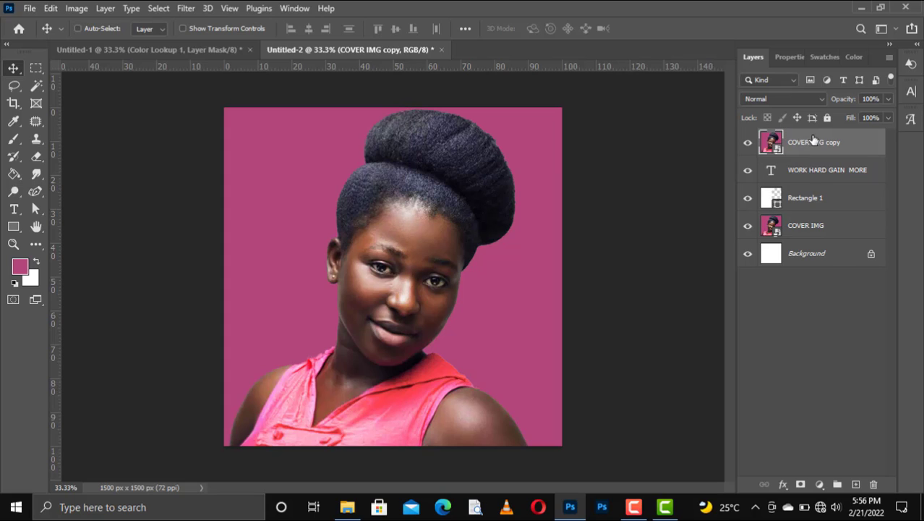
pyautogui.rightClick(813, 140)
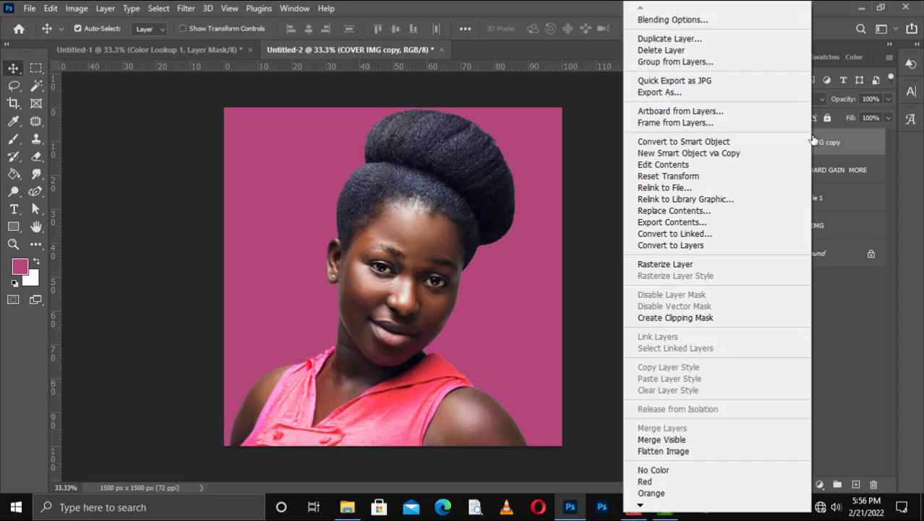
pyautogui.click(672, 317)
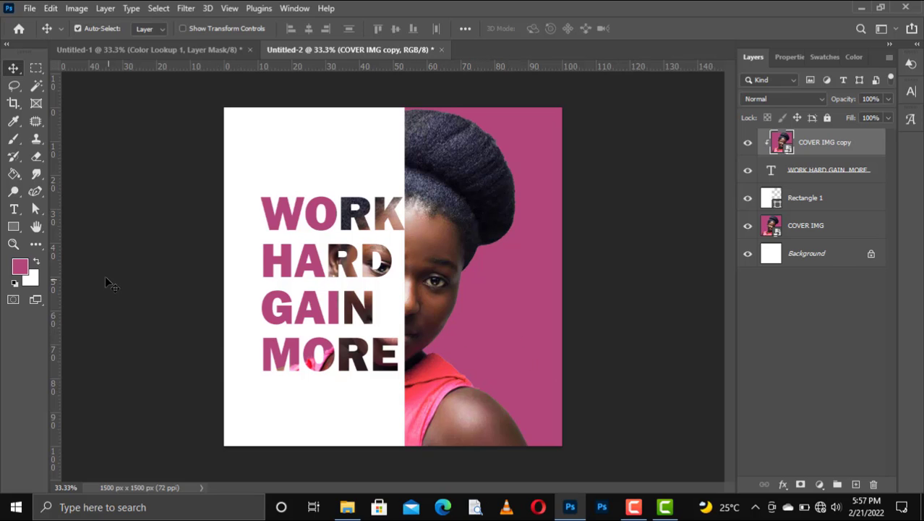
# Draw a large 1380 × 1206 px rectangle covering most of the poster
pyautogui.click(15, 232)
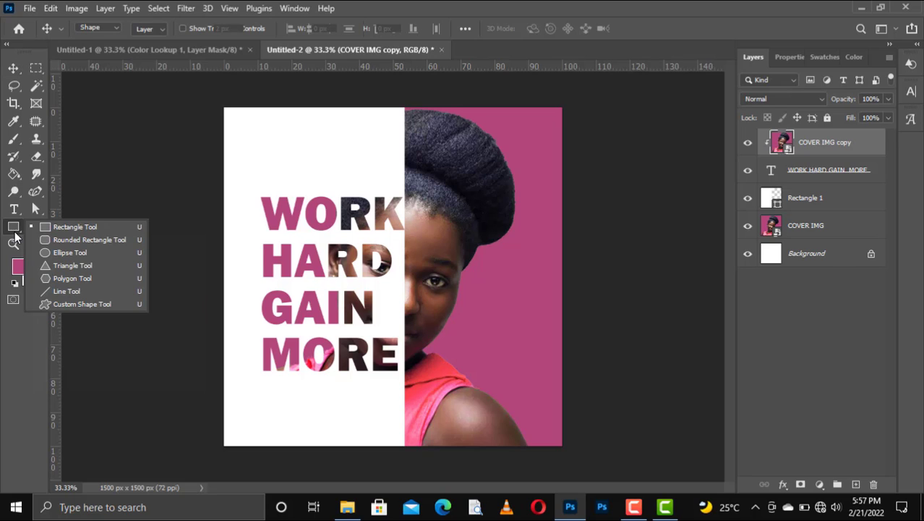
pyautogui.click(72, 227)
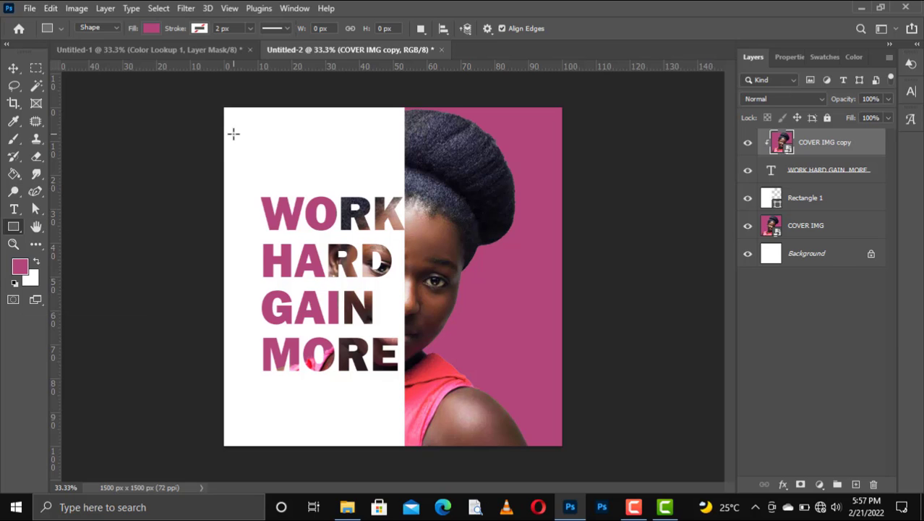
pyautogui.moveTo(233, 133); pyautogui.dragTo(544, 406)
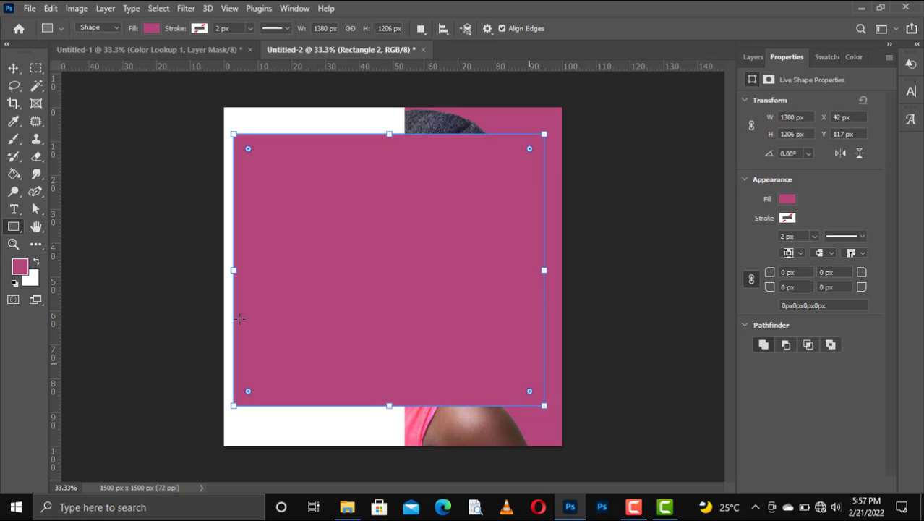
# Give the rectangle a white 10 px stroke and no fill
pyautogui.click(200, 28)
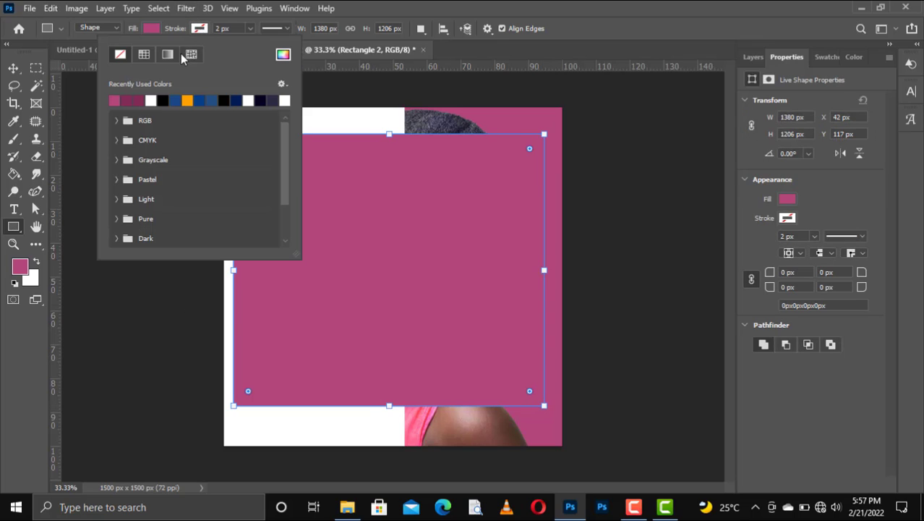
pyautogui.click(155, 100)
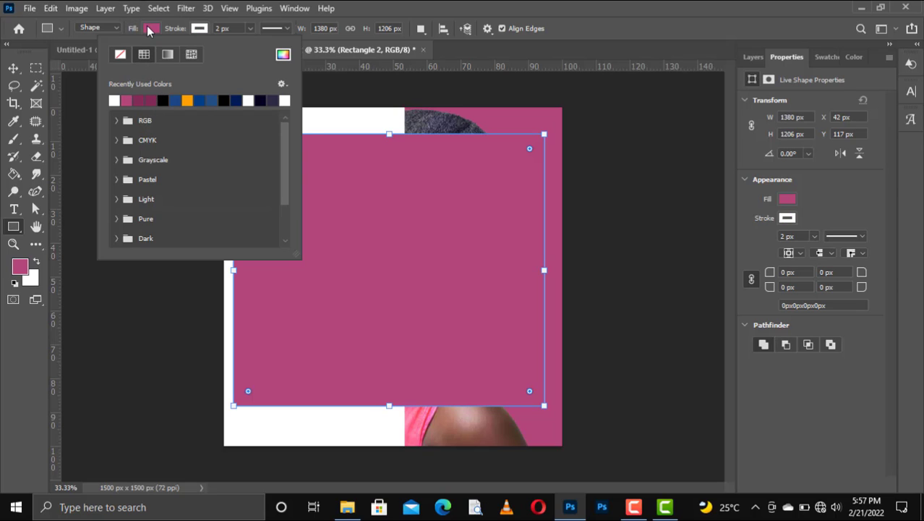
pyautogui.click(149, 28)
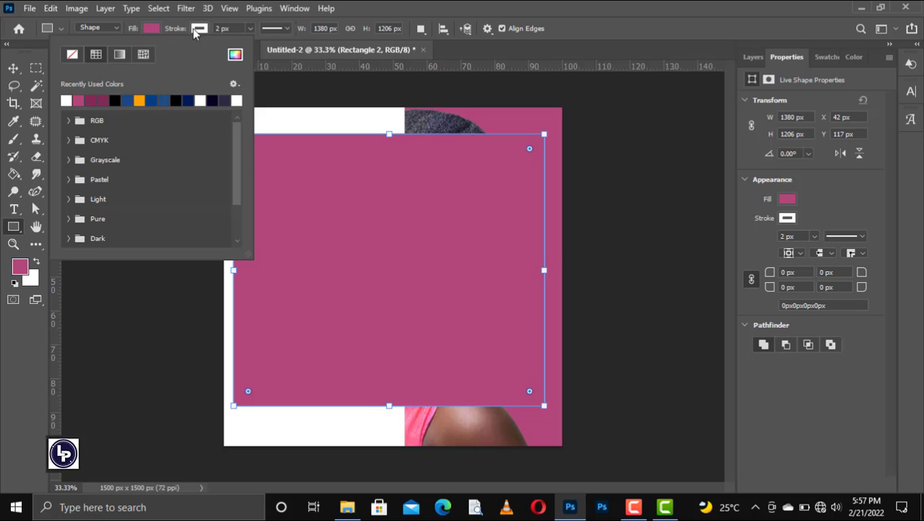
pyautogui.click(218, 28)
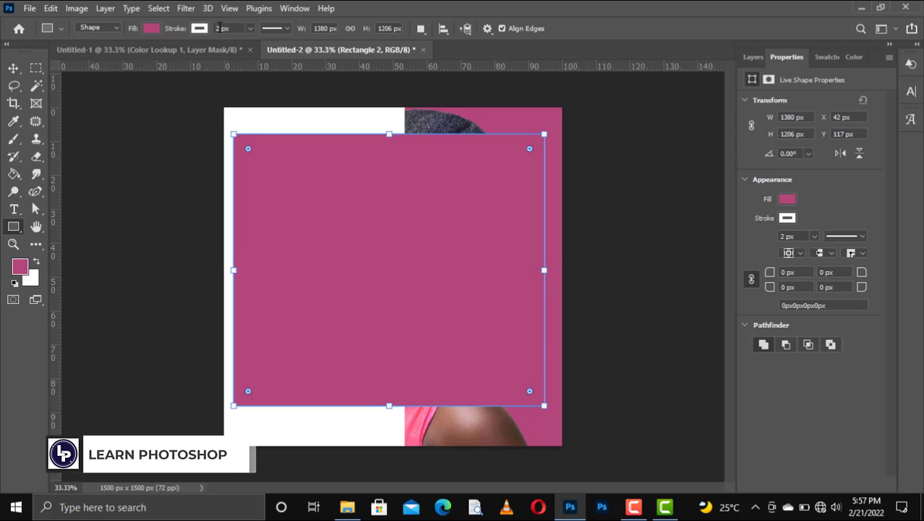
pyautogui.write('10')
pyautogui.press('Return')
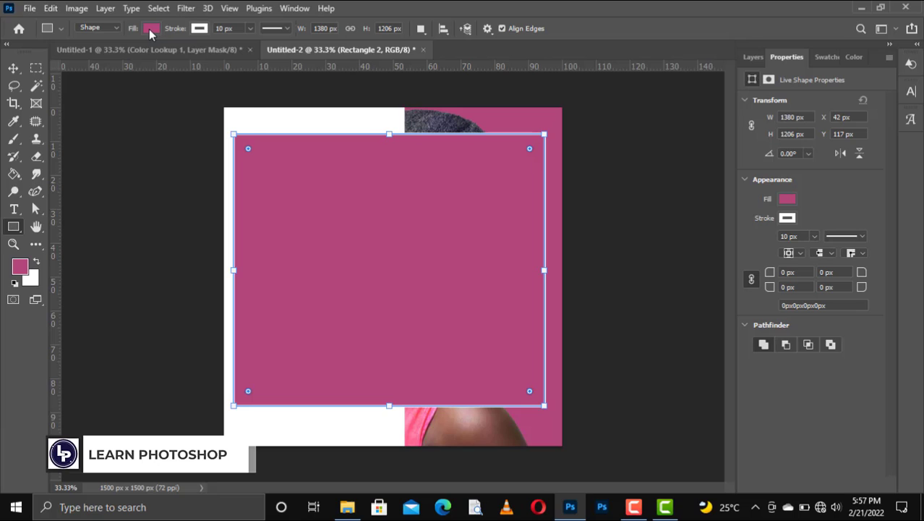
pyautogui.click(149, 28)
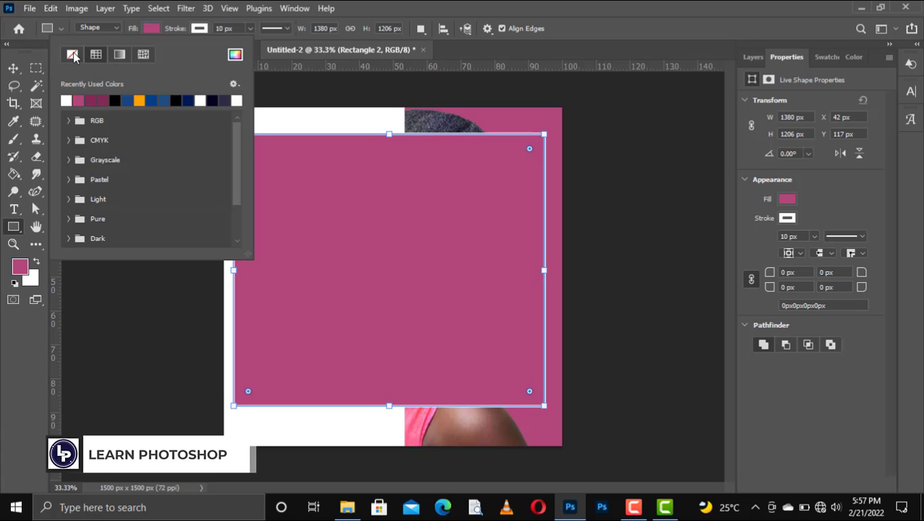
pyautogui.click(15, 70)
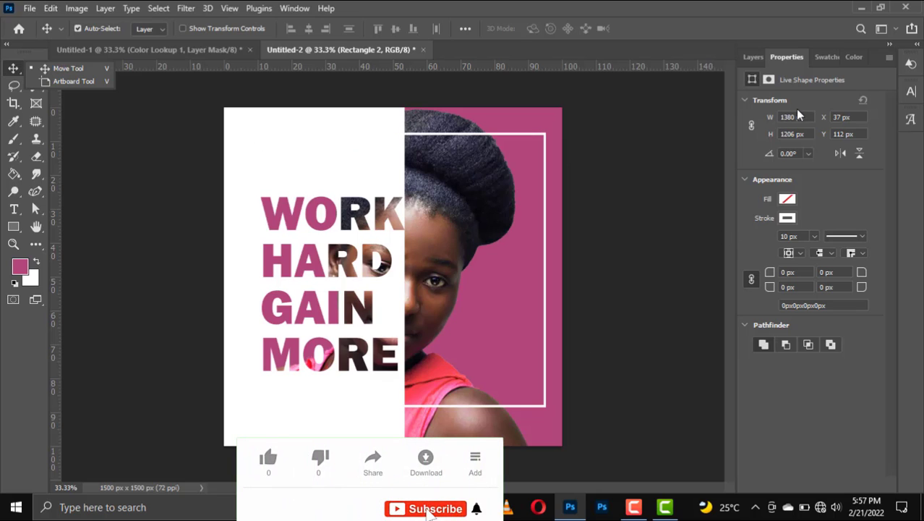
# Duplicate Rectangle 2 and change the copy's stroke colour to pink
pyautogui.click(752, 57)
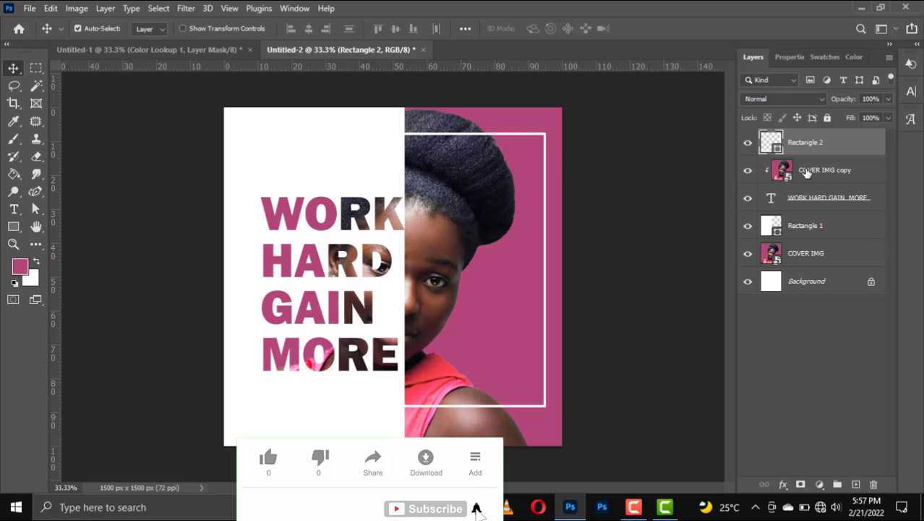
pyautogui.moveTo(815, 145); pyautogui.dragTo(856, 484)
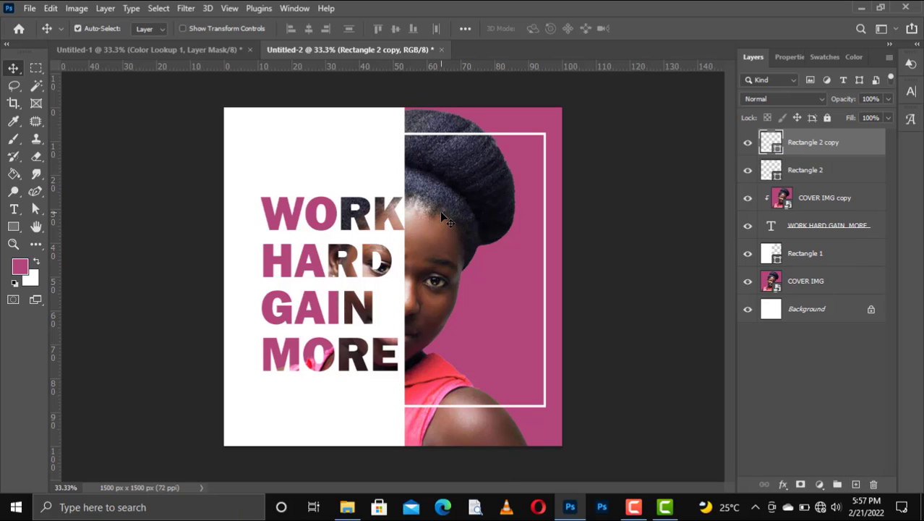
pyautogui.press('u')
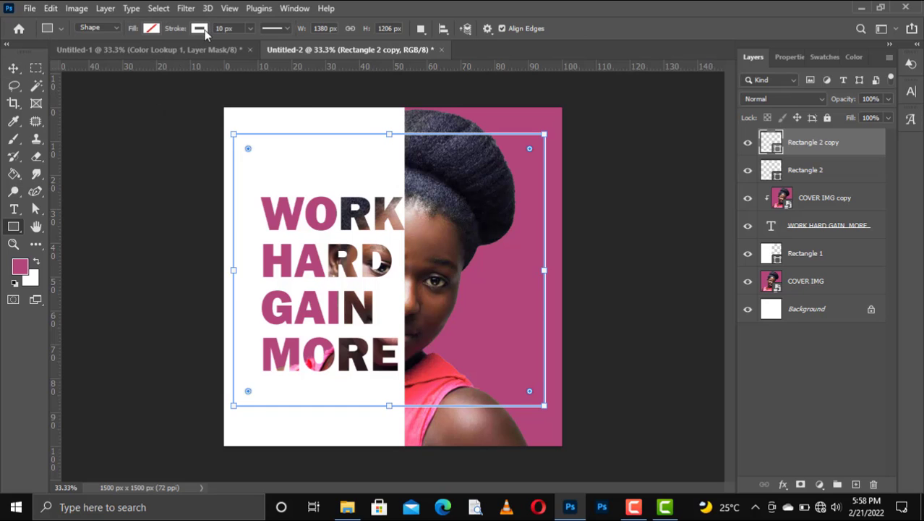
pyautogui.click(205, 29)
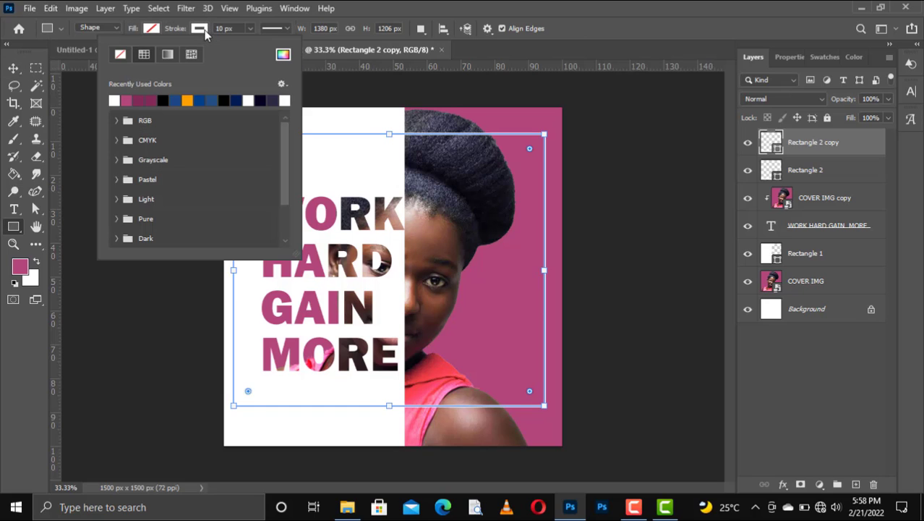
pyautogui.click(127, 98)
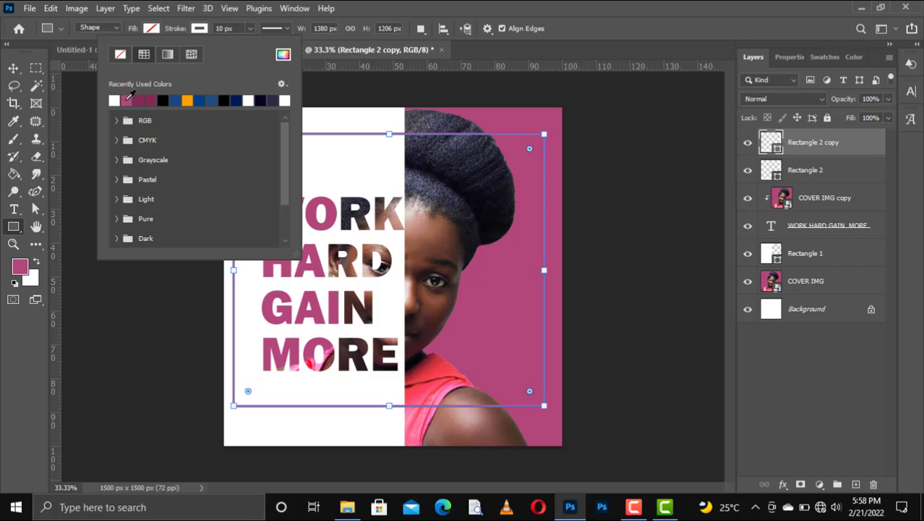
pyautogui.click(13, 71)
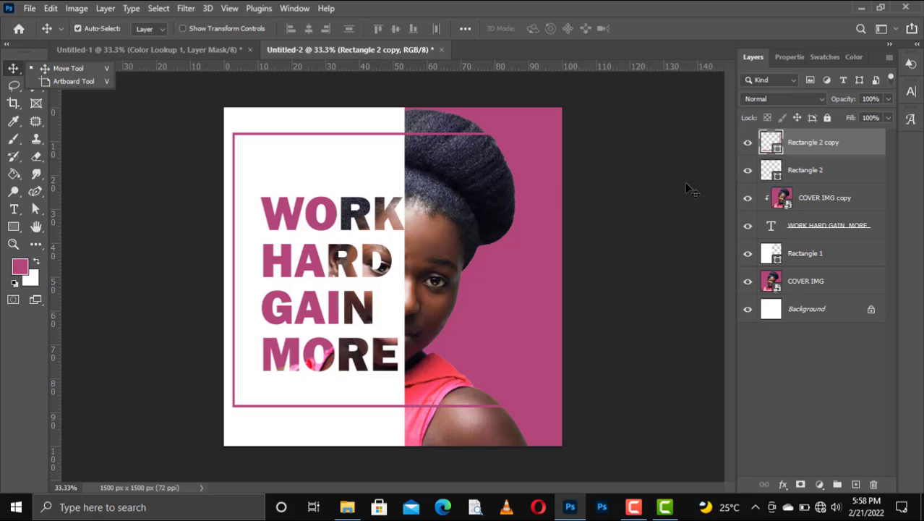
# Rasterize the pink frame copy, load a selection from Rectangle 1, and hide Rectangle 1
pyautogui.rightClick(824, 147)
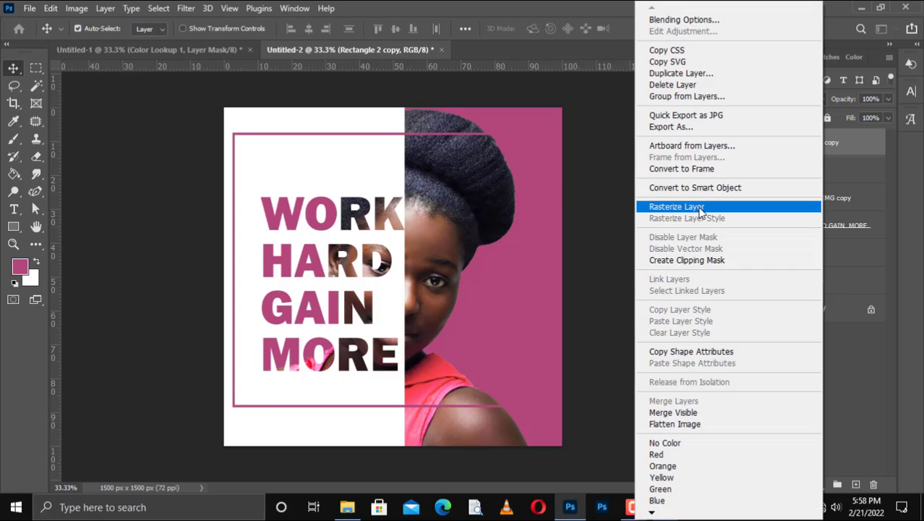
pyautogui.click(699, 208)
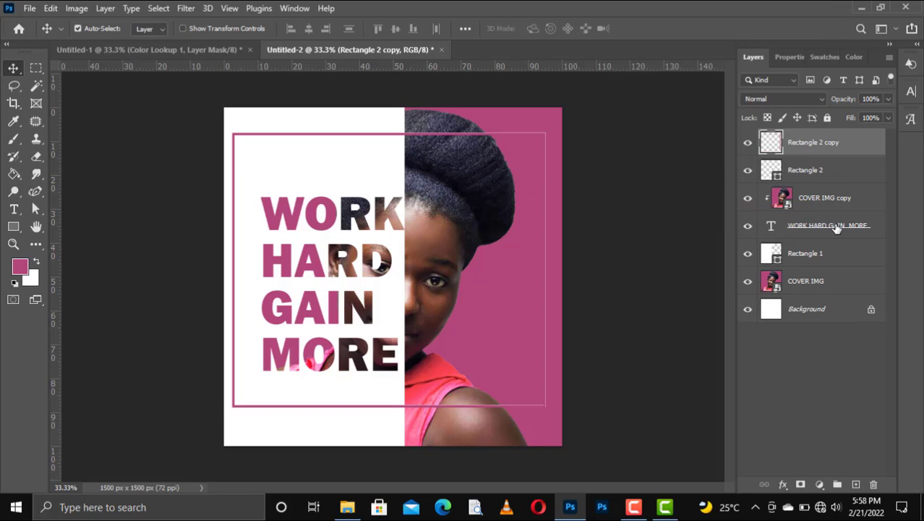
pyautogui.click(798, 263)
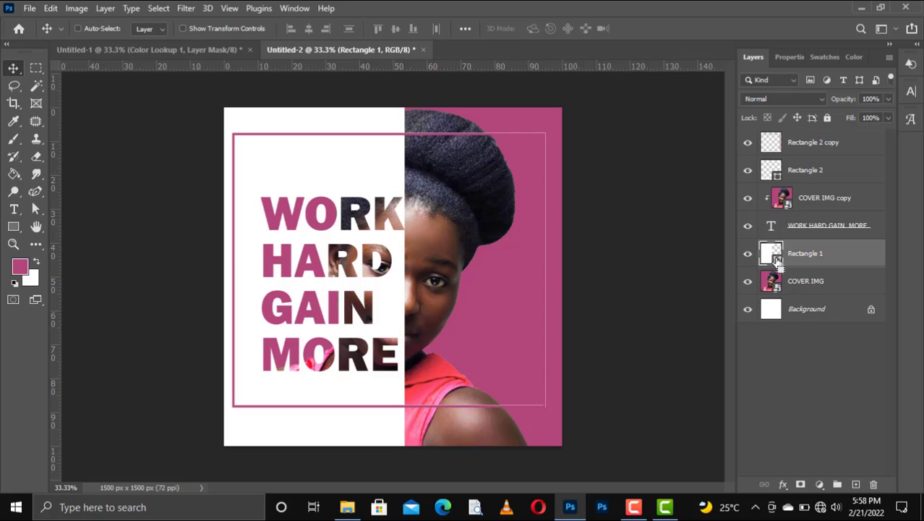
pyautogui.keyDown('ctrl'); pyautogui.click(778, 261); pyautogui.keyUp('ctrl')
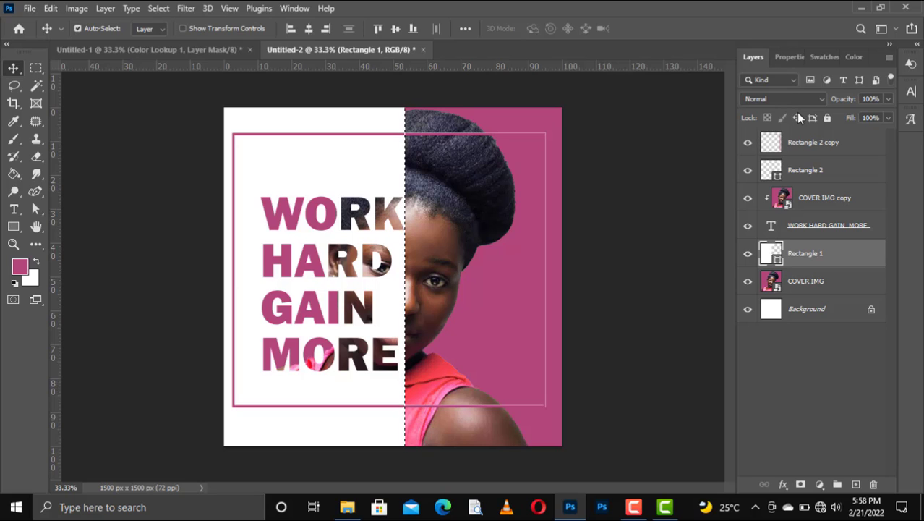
pyautogui.click(807, 144)
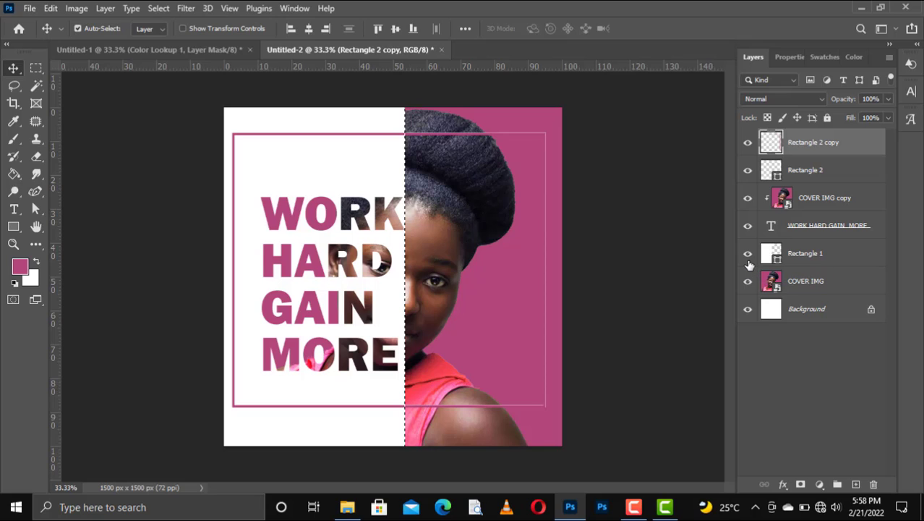
pyautogui.click(749, 265)
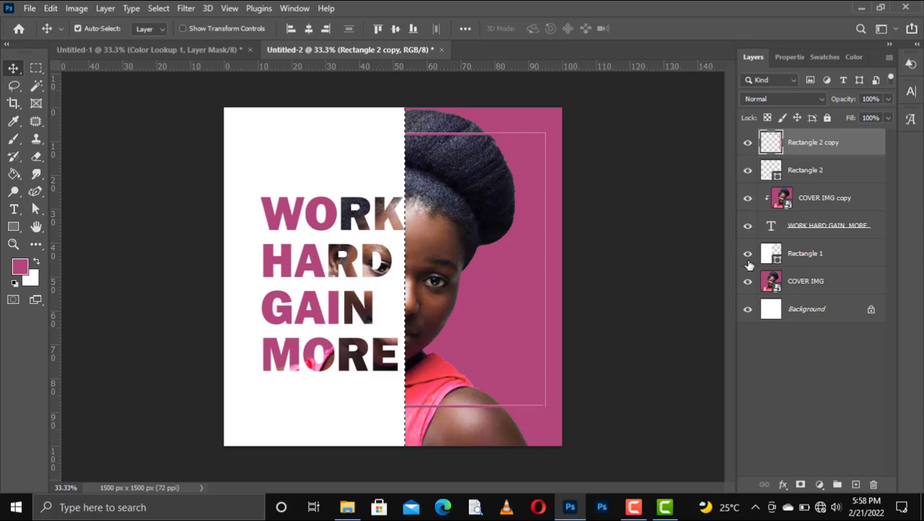
# Invert the Rectangle 1 selection, fill the frame's portrait-side part with white, and deselect
pyautogui.click(749, 263)
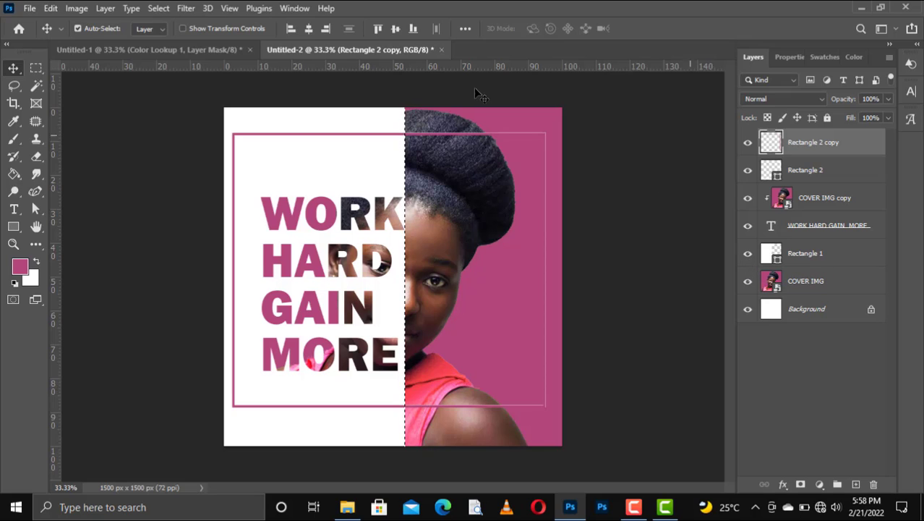
pyautogui.click(187, 9)
pyautogui.click(187, 9)
pyautogui.click(159, 9)
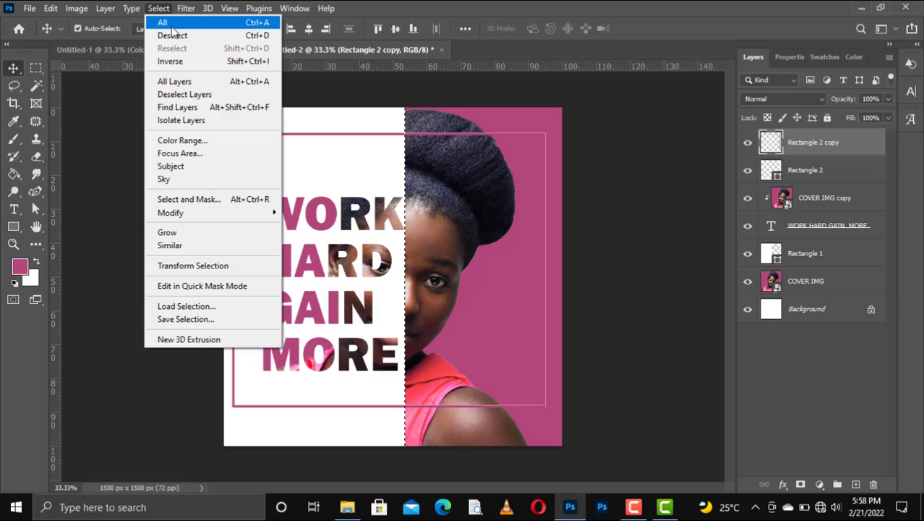
pyautogui.click(205, 62)
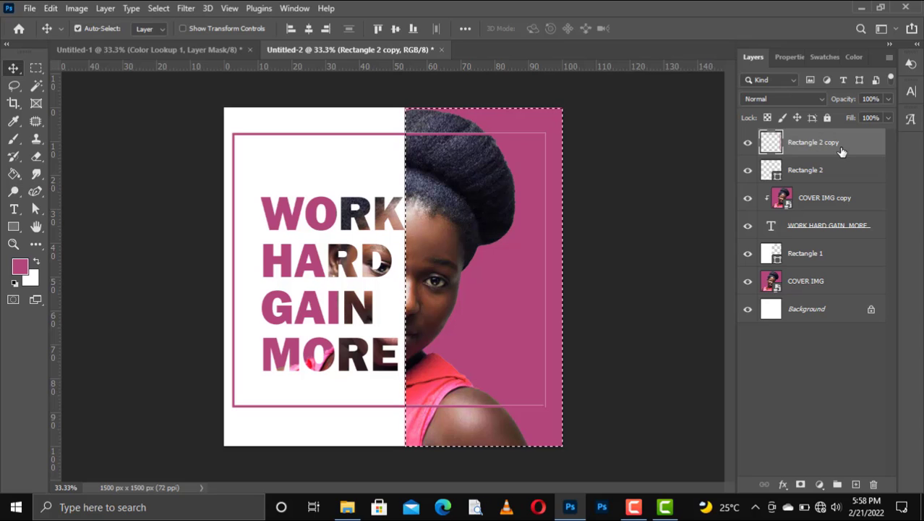
pyautogui.hotkey('ctrl', 'shift', 'BackSpace')
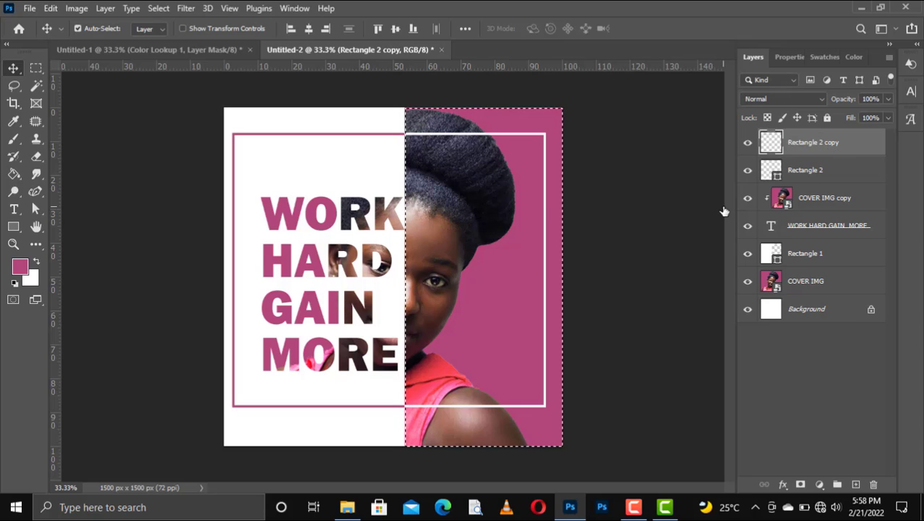
pyautogui.hotkey('ctrl', 'd')
pyautogui.press('ctrl')
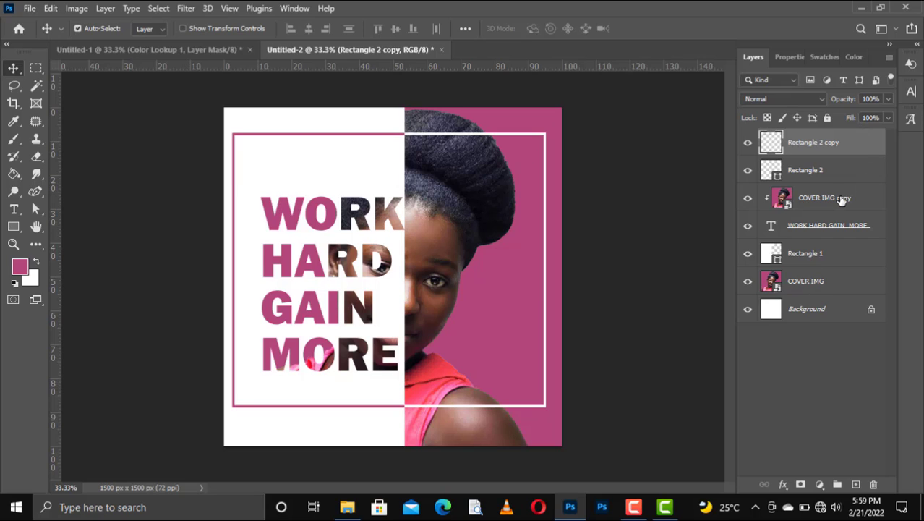
# Add a Color Lookup adjustment layer using the EdgyAmber.3DL LUT
pyautogui.click(820, 485)
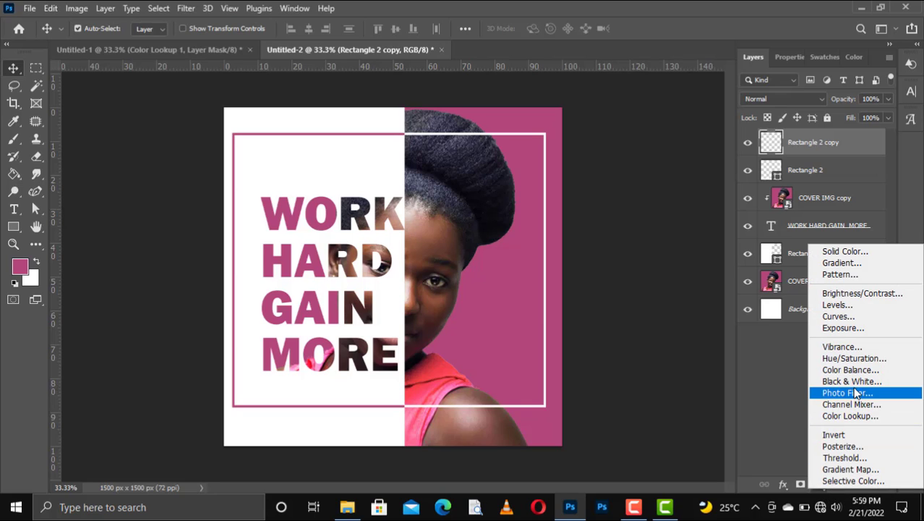
pyautogui.click(853, 418)
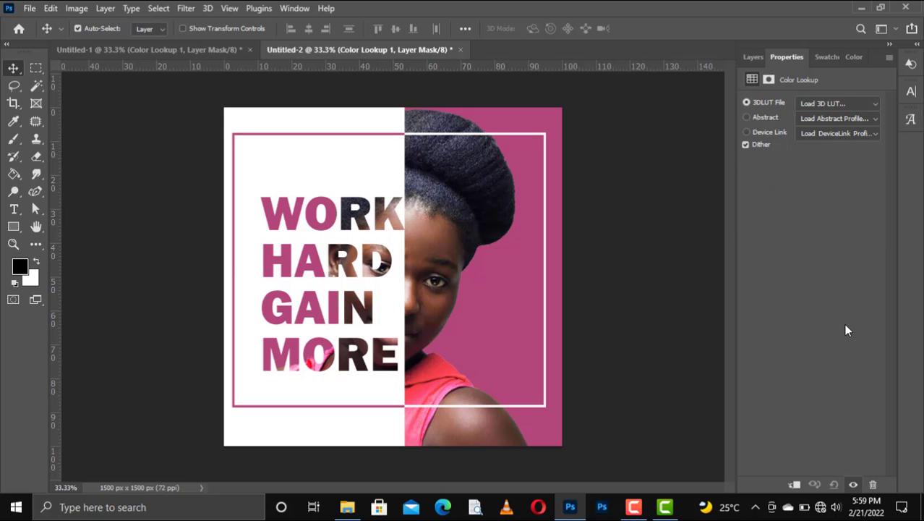
pyautogui.click(872, 103)
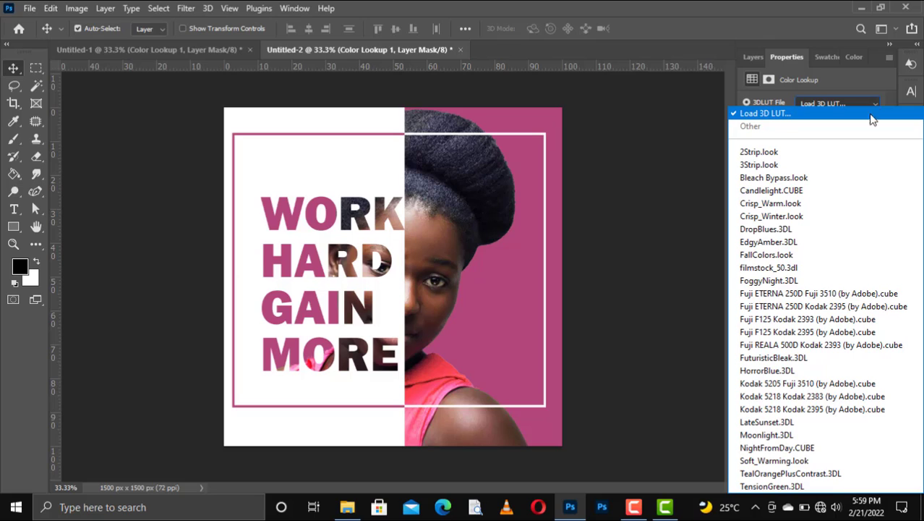
pyautogui.click(824, 218)
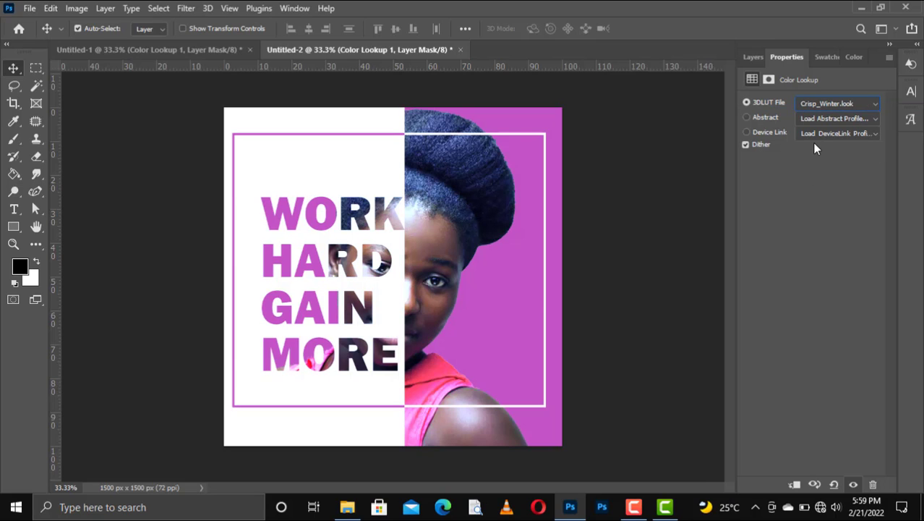
pyautogui.press('Down')
pyautogui.press('Down')
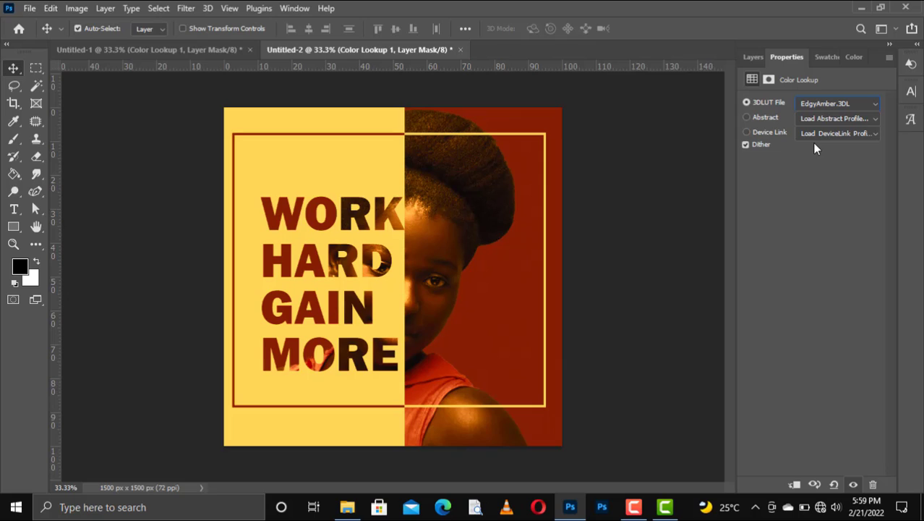
# Set Color Lookup 1 to 61% opacity and move it below the Rectangle 2 frame layers
pyautogui.click(754, 58)
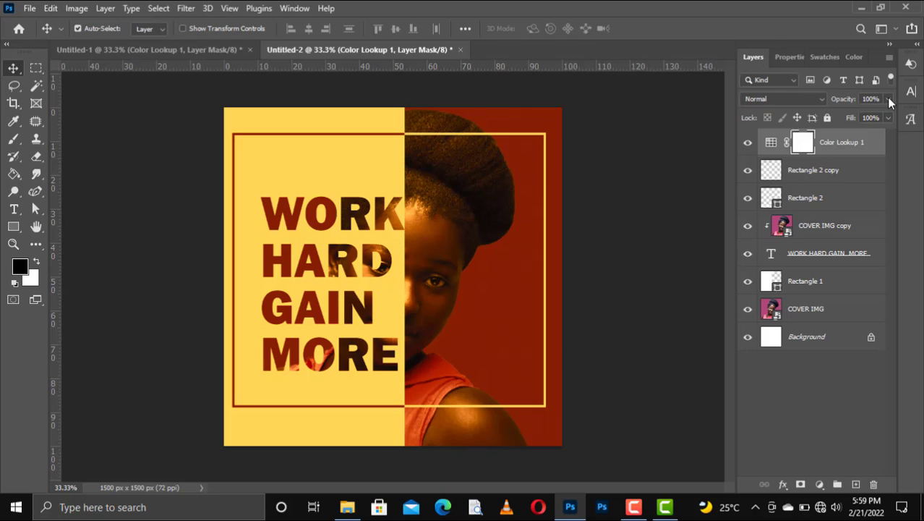
pyautogui.click(889, 100)
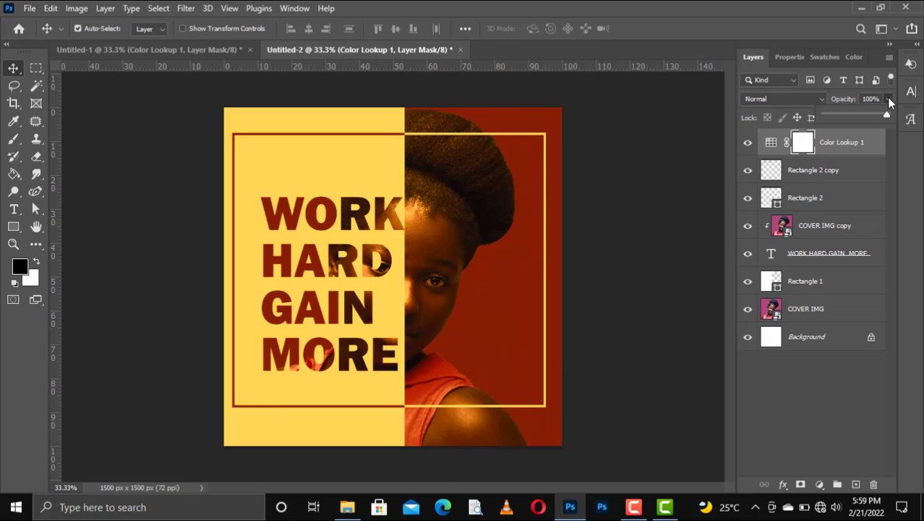
pyautogui.click(852, 116)
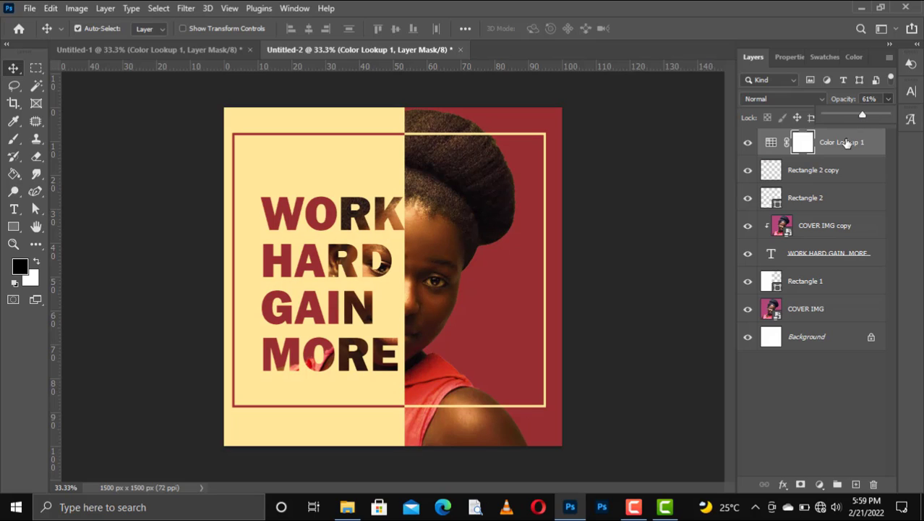
pyautogui.moveTo(845, 143); pyautogui.dragTo(837, 207)
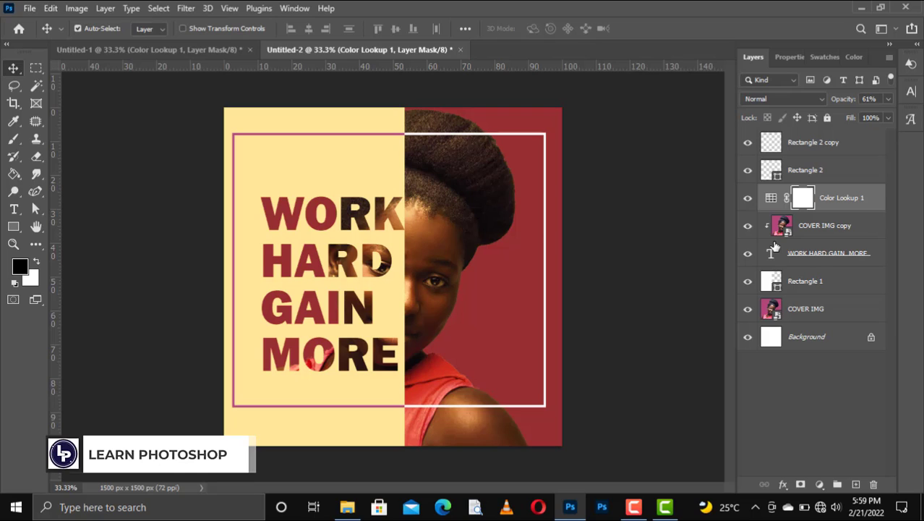
# Lower Color Lookup 1's opacity to about 20%, then deselect the layer
pyautogui.click(887, 101)
pyautogui.click(835, 114)
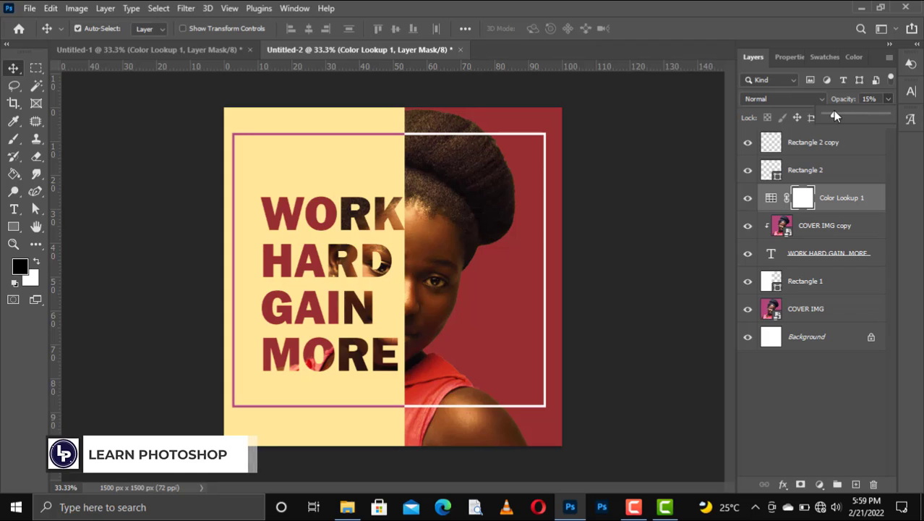
pyautogui.click(841, 113)
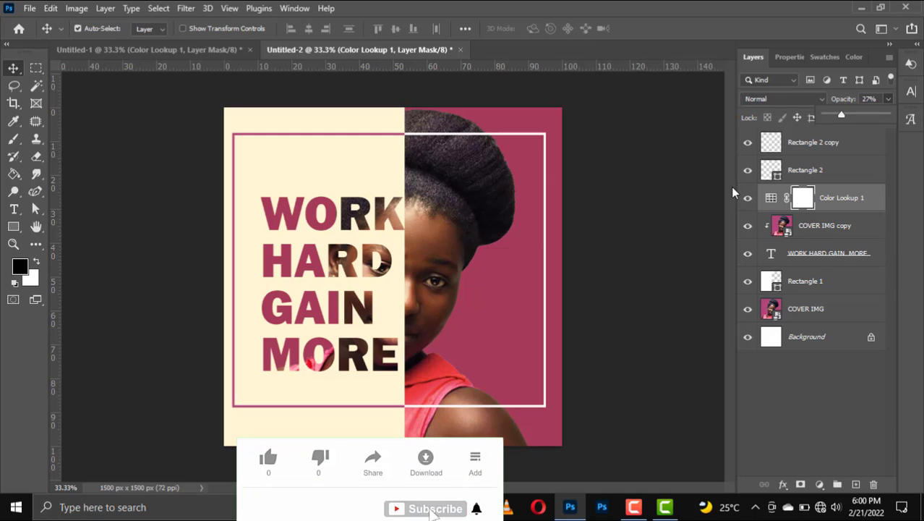
pyautogui.click(841, 116)
pyautogui.moveTo(841, 115); pyautogui.dragTo(837, 118)
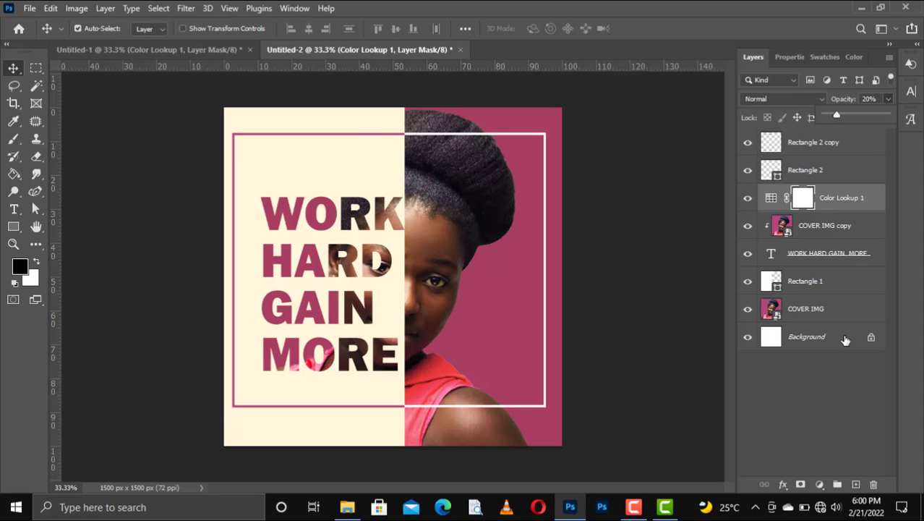
pyautogui.click(840, 358)
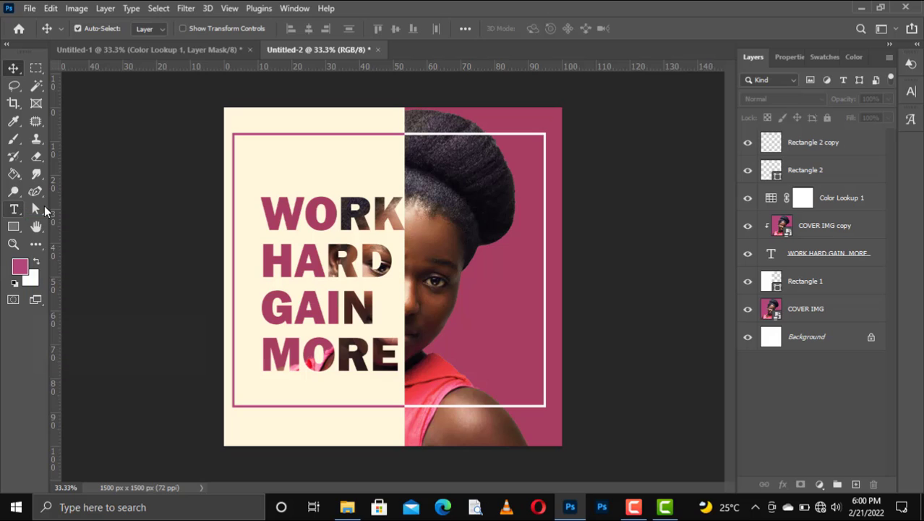
# Create a horizontal text layer on the pink half containing the subject's name
pyautogui.click(15, 209)
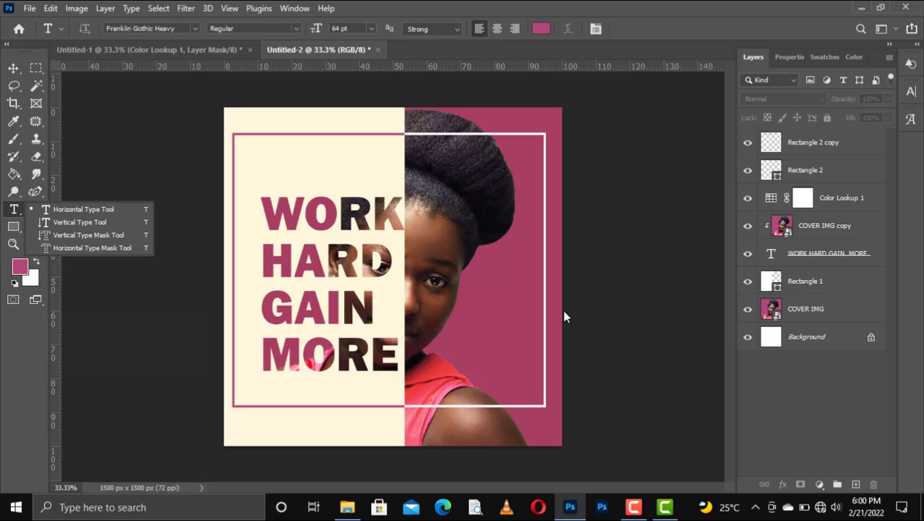
pyautogui.click(101, 210)
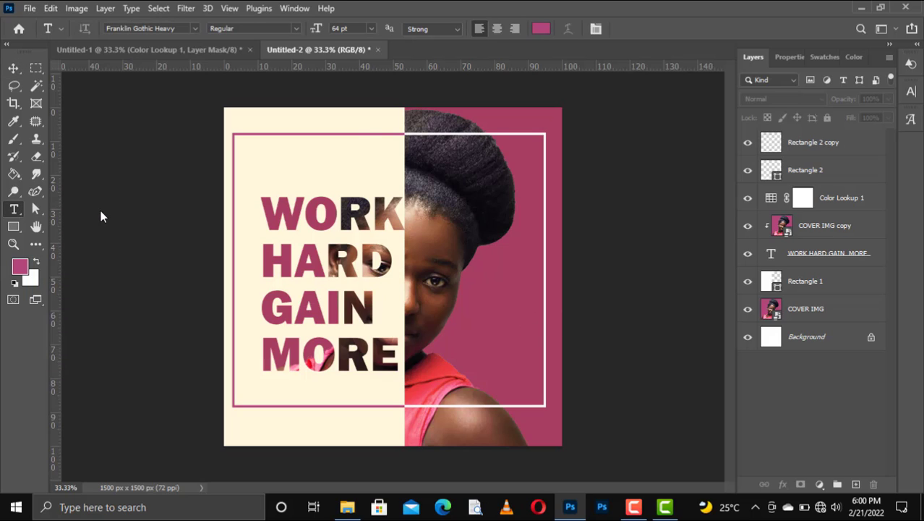
pyautogui.click(484, 336)
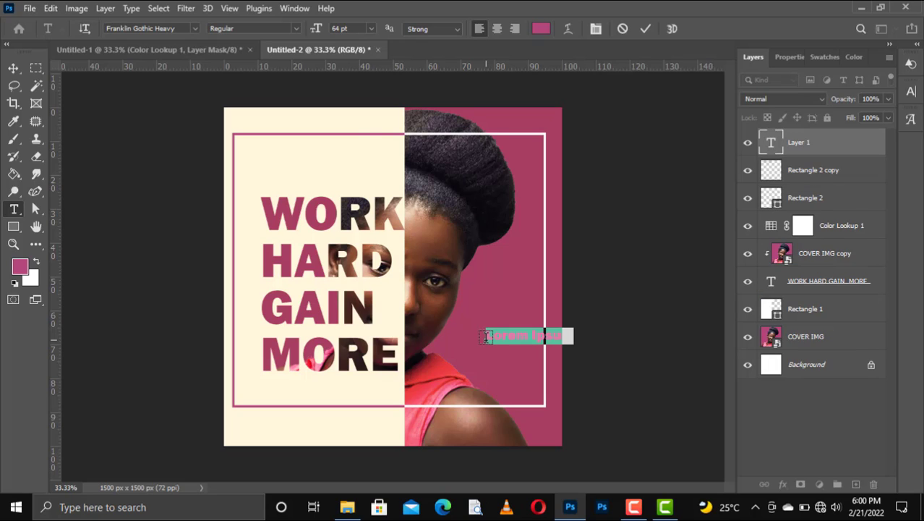
pyautogui.write('w')
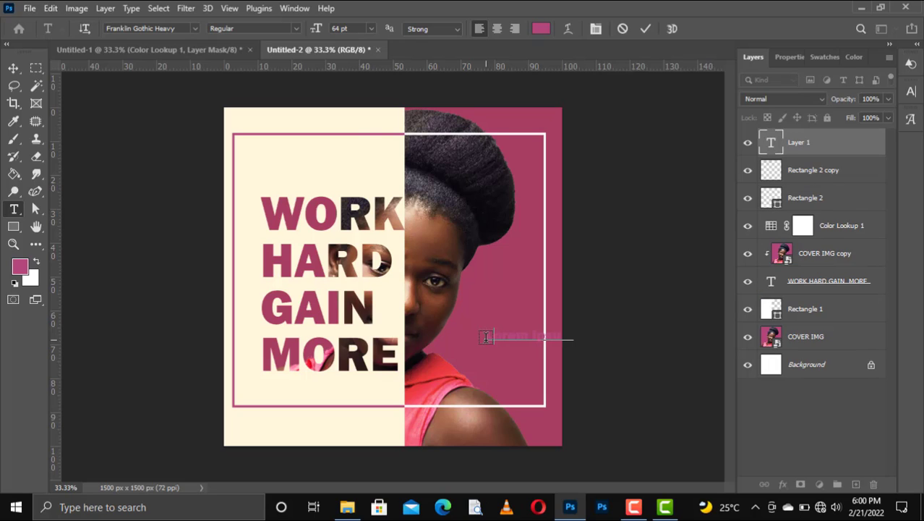
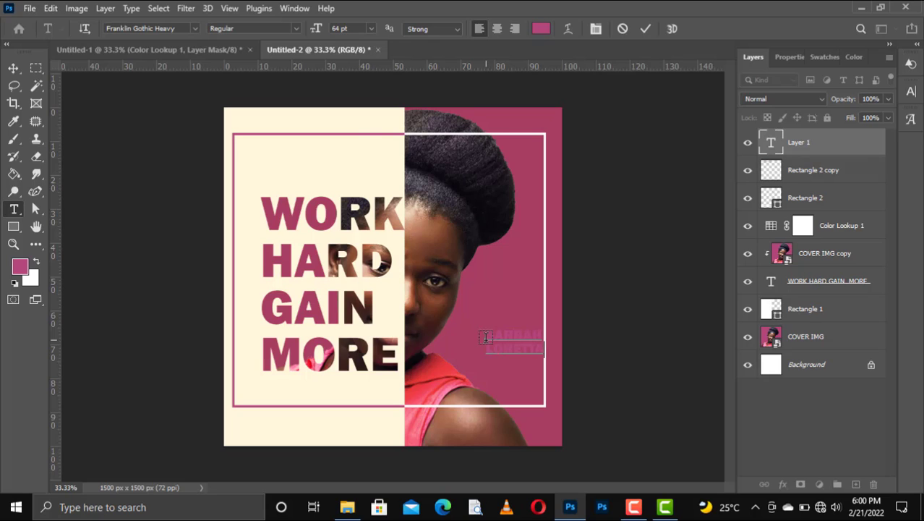
# Make the whole name text white, commit it, and switch to the Move tool
pyautogui.hotkey('ctrl', 'a')
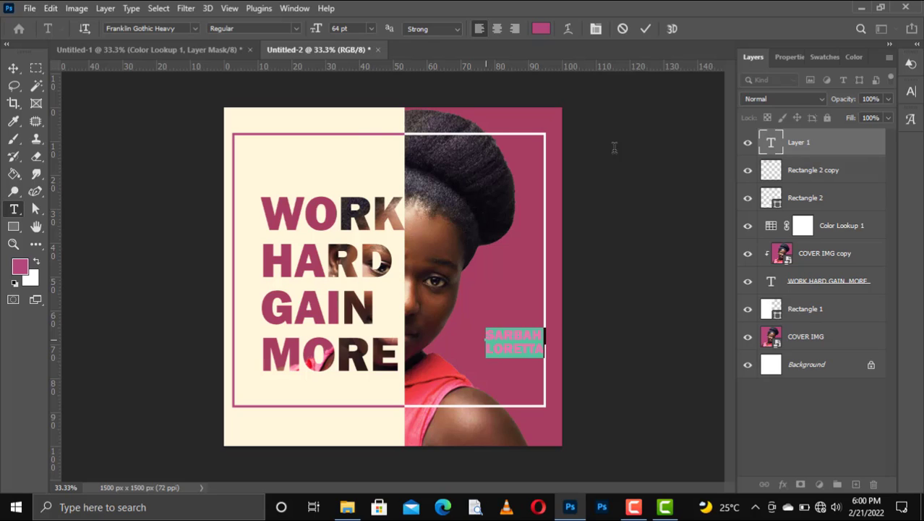
pyautogui.click(824, 57)
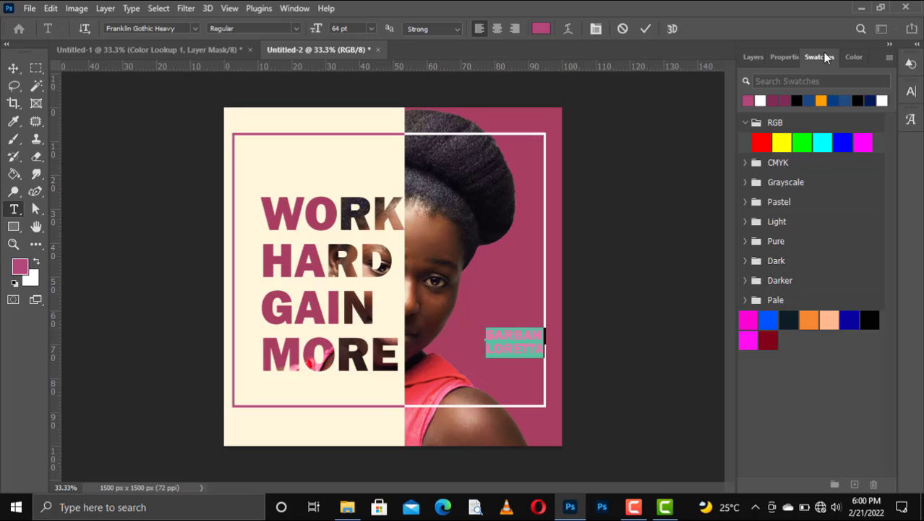
pyautogui.click(760, 100)
pyautogui.click(645, 29)
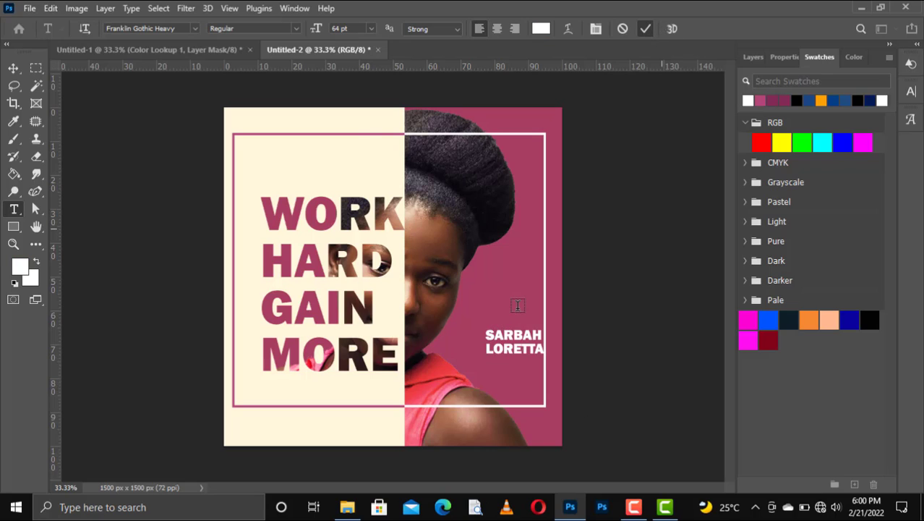
pyautogui.press('v')
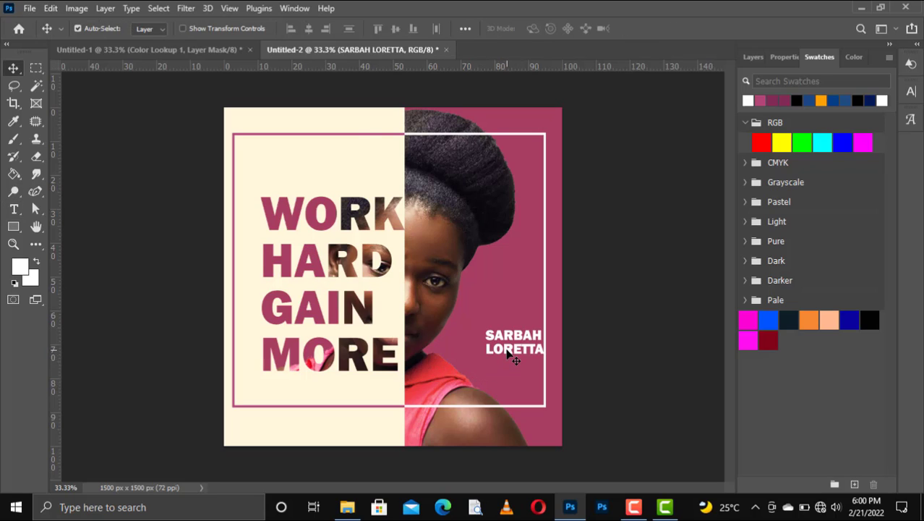
# Drag the white name caption slightly down and left within the pink half
pyautogui.moveTo(508, 354); pyautogui.dragTo(485, 363)
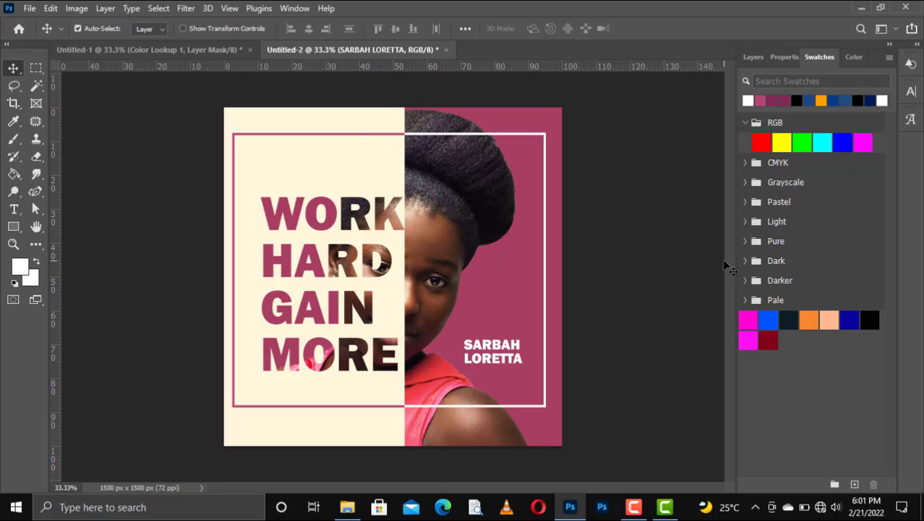
pyautogui.click(752, 57)
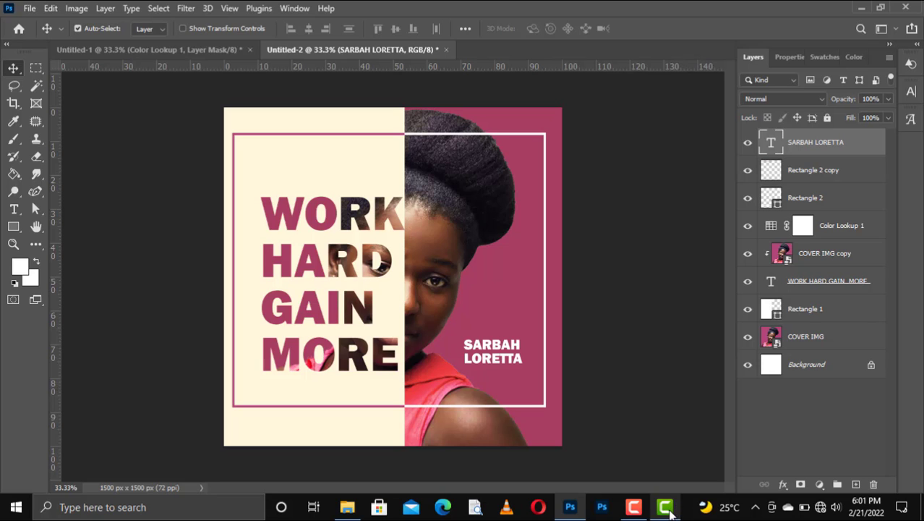
pyautogui.click(668, 511)
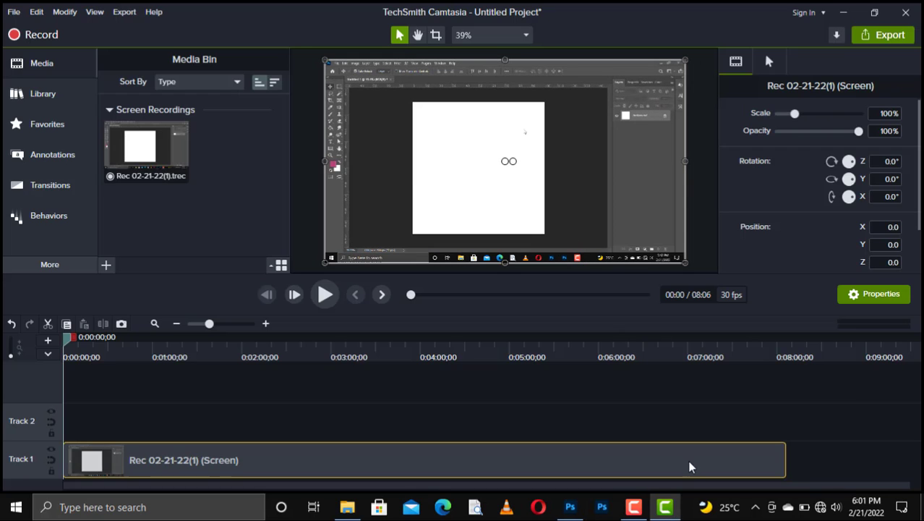
pyautogui.click(665, 507)
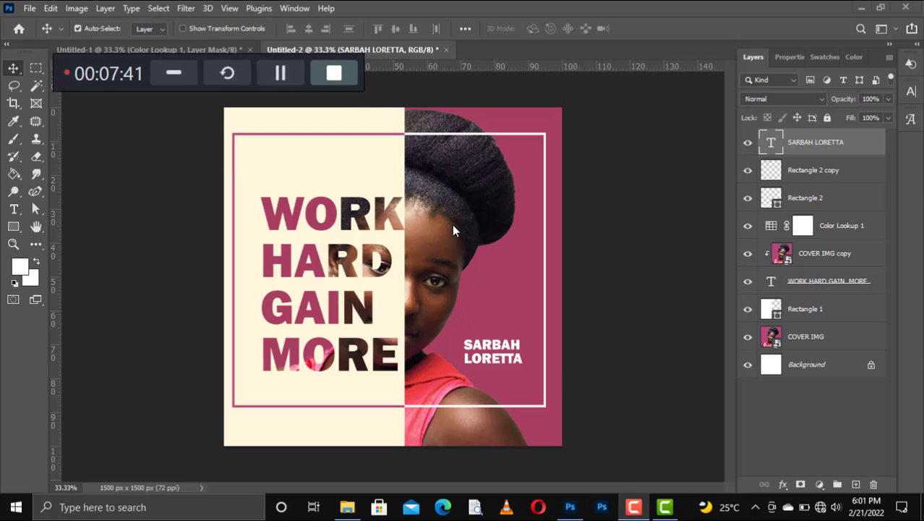